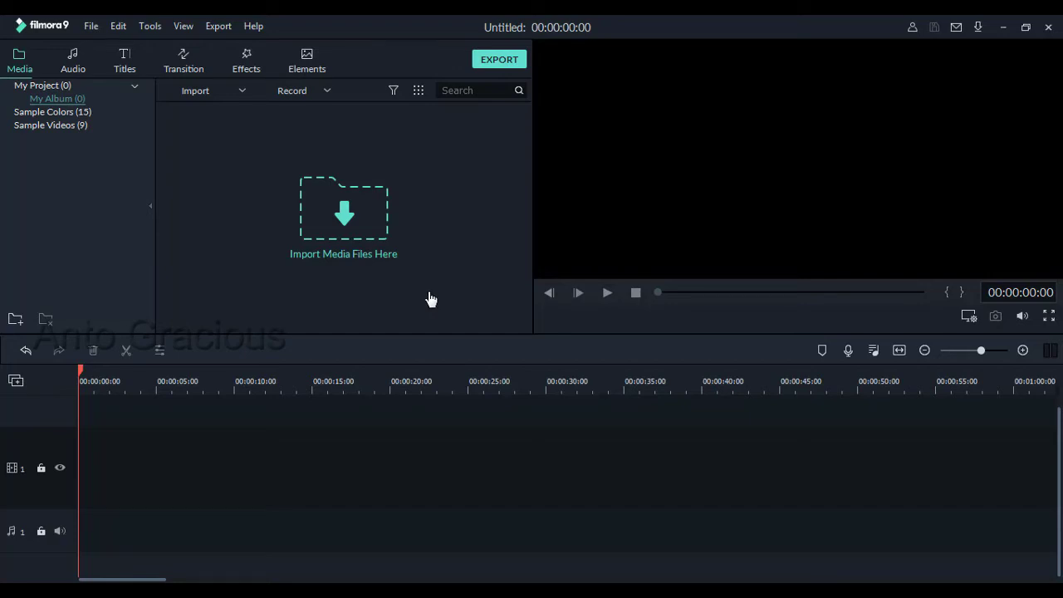
- Import the Paddy_field_at_tamil_nadu image from the Filmora 9 folder into My Album
{"action": "left_click", "coordinate": [342, 228]}
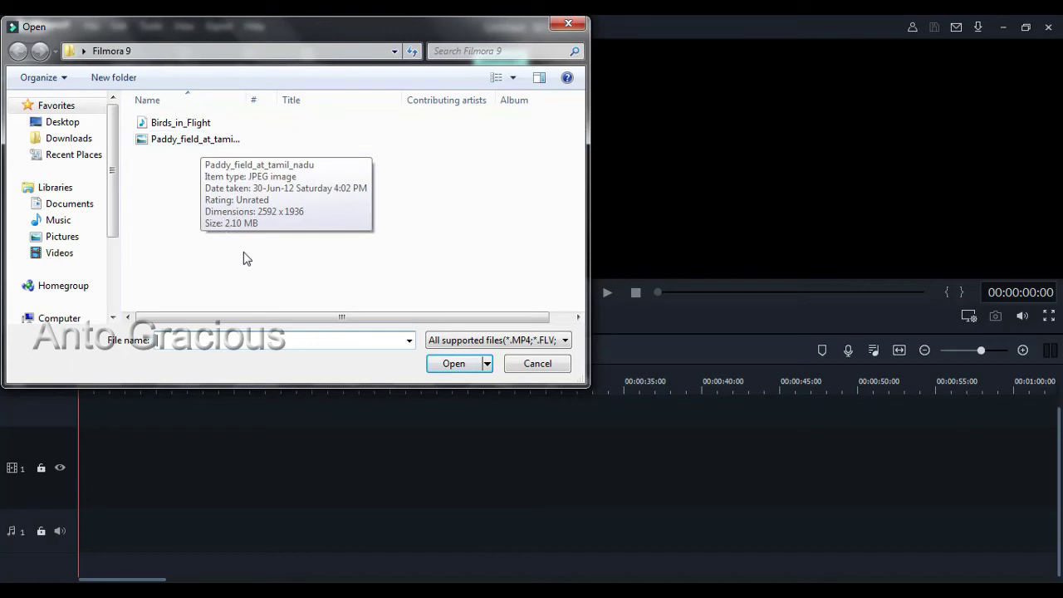
{"action": "left_click", "coordinate": [214, 142]}
{"action": "left_click", "coordinate": [455, 367]}
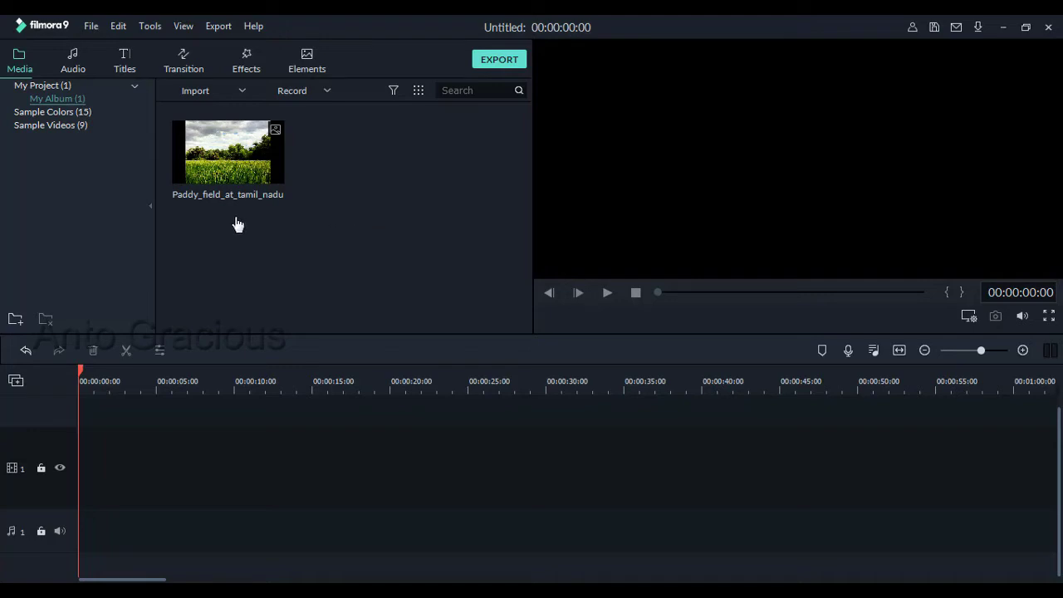
- Import the Birds_in_Flight audio file from the Filmora 9 folder into the My Music collection
{"action": "left_click", "coordinate": [74, 65]}
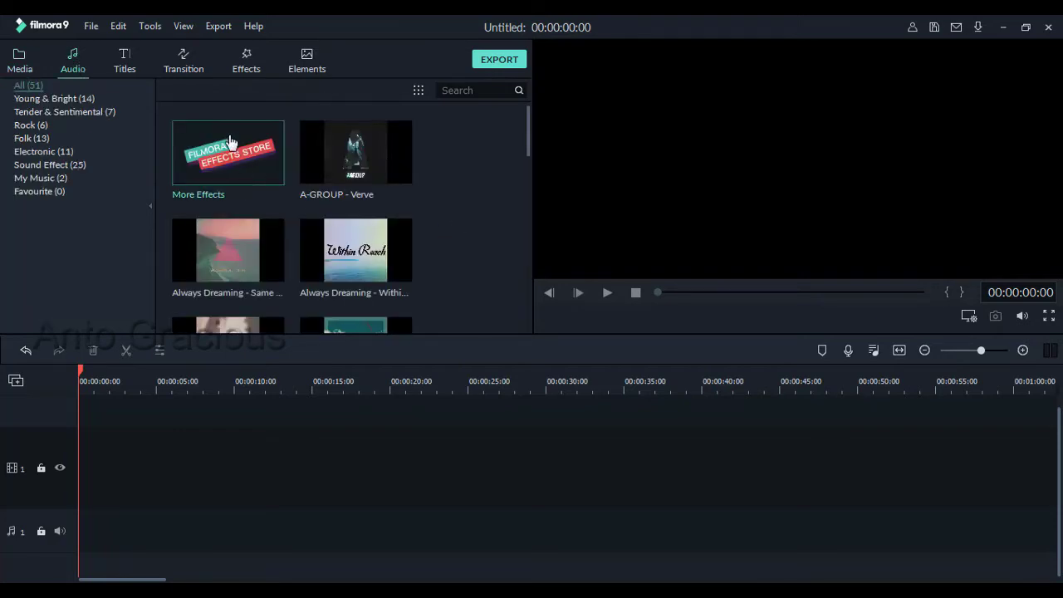
{"action": "mouse_move", "coordinate": [529, 129]}
{"action": "left_mouse_down"}
{"action": "mouse_move", "coordinate": [518, 330]}
{"action": "mouse_move", "coordinate": [520, 118]}
{"action": "left_mouse_up"}
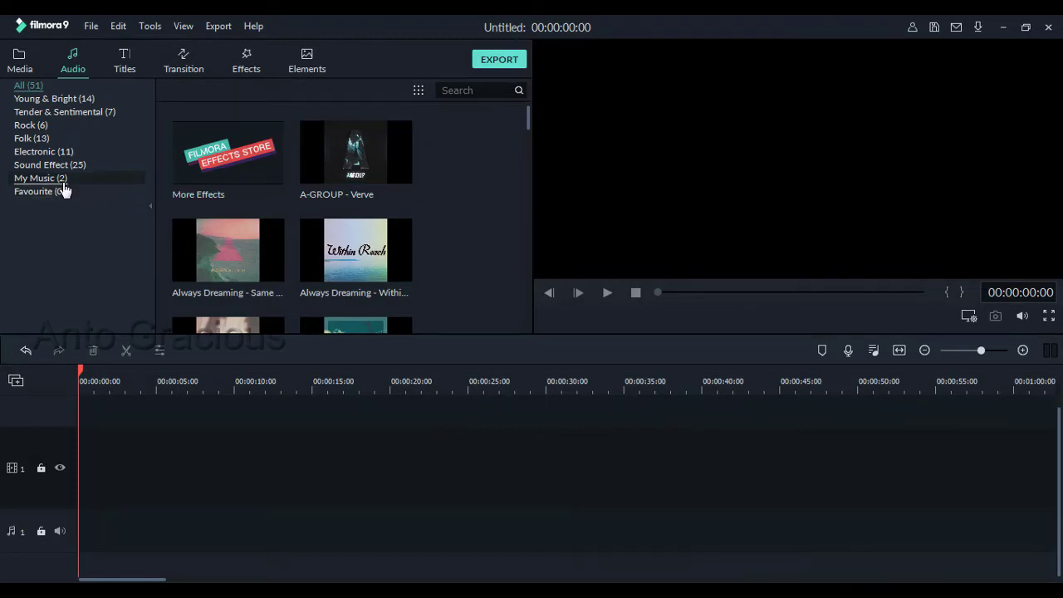
{"action": "left_click", "coordinate": [64, 181]}
{"action": "left_click", "coordinate": [194, 93]}
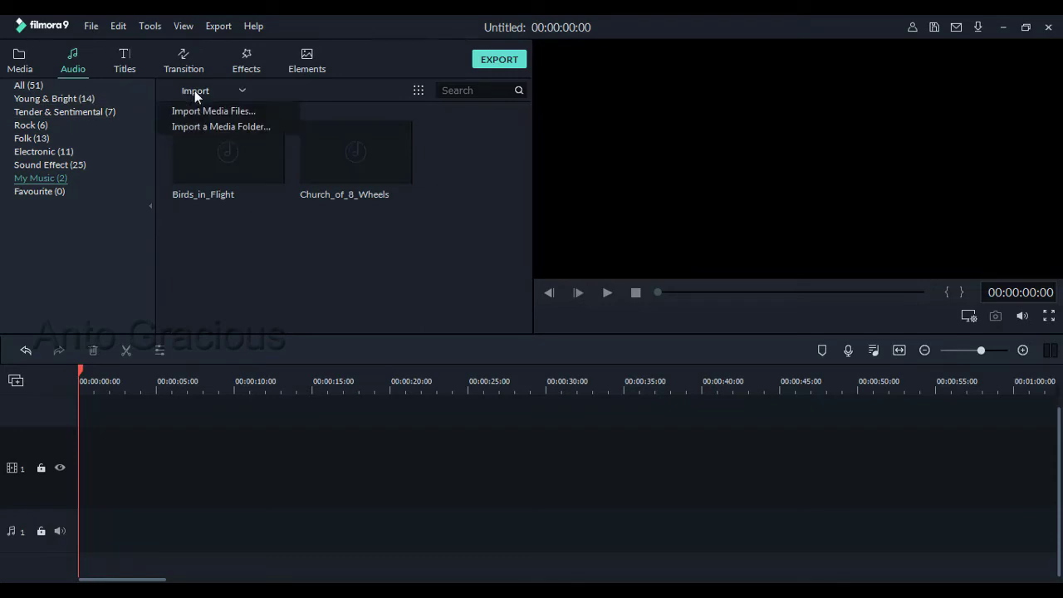
{"action": "left_click", "coordinate": [200, 110]}
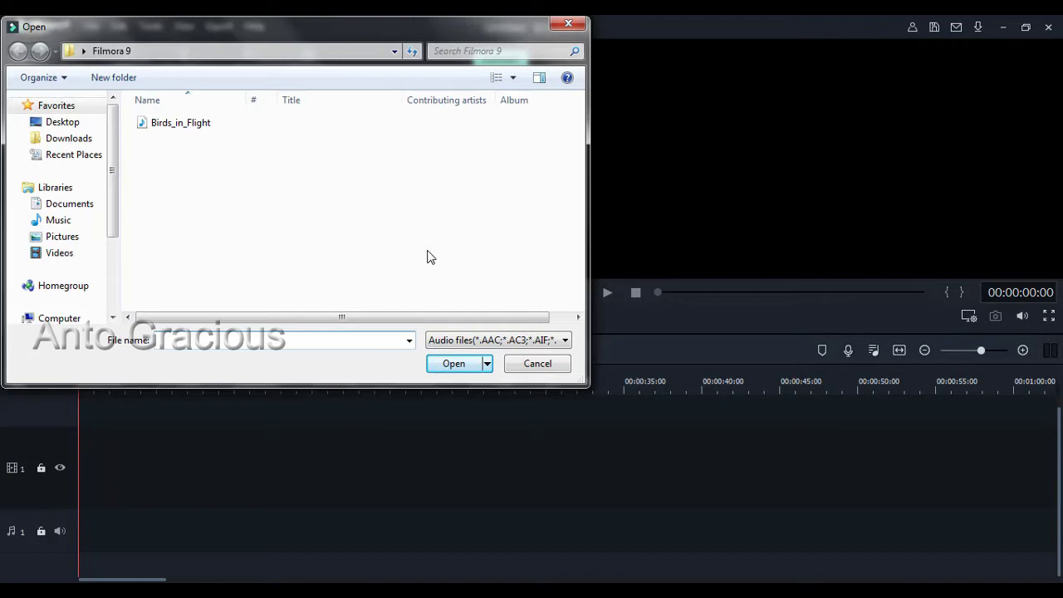
{"action": "left_click", "coordinate": [204, 130]}
{"action": "left_click", "coordinate": [448, 364]}
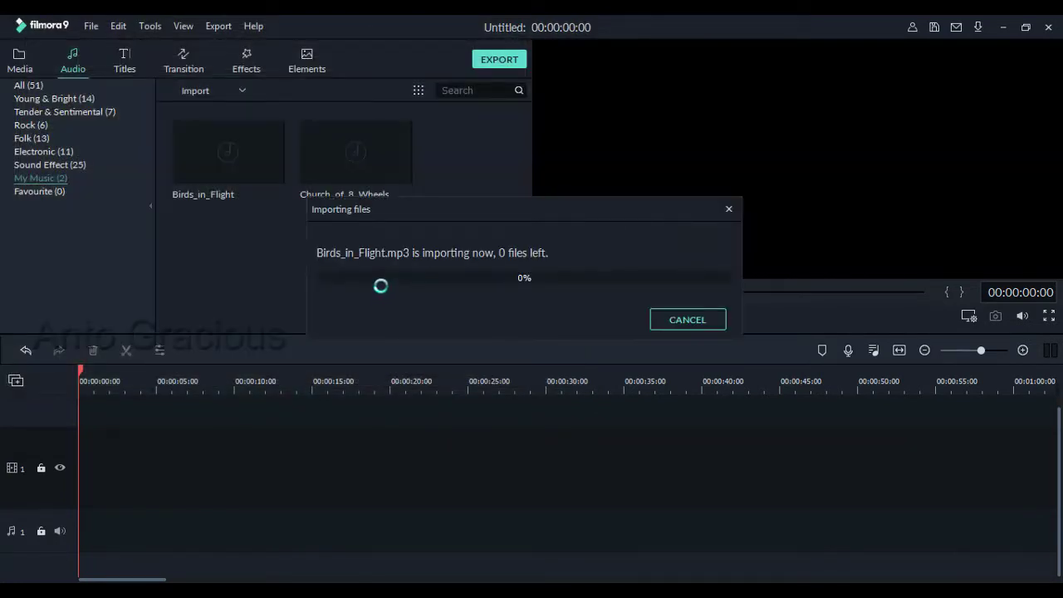
- Place the newly imported Birds_in_Flight music at the start of audio track 1
{"action": "mouse_move", "coordinate": [204, 197]}
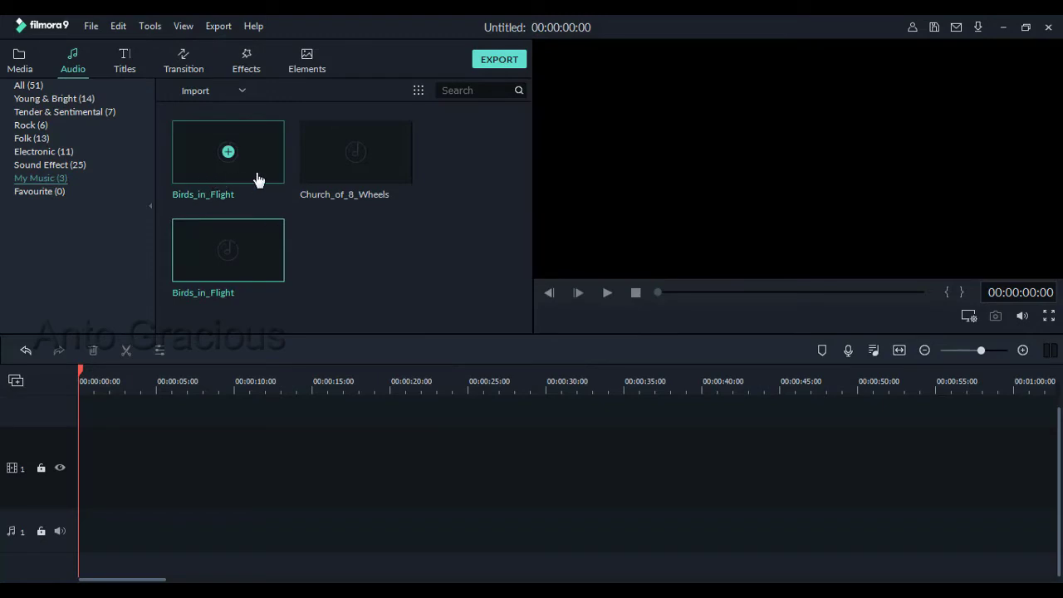
{"action": "mouse_move", "coordinate": [266, 222]}
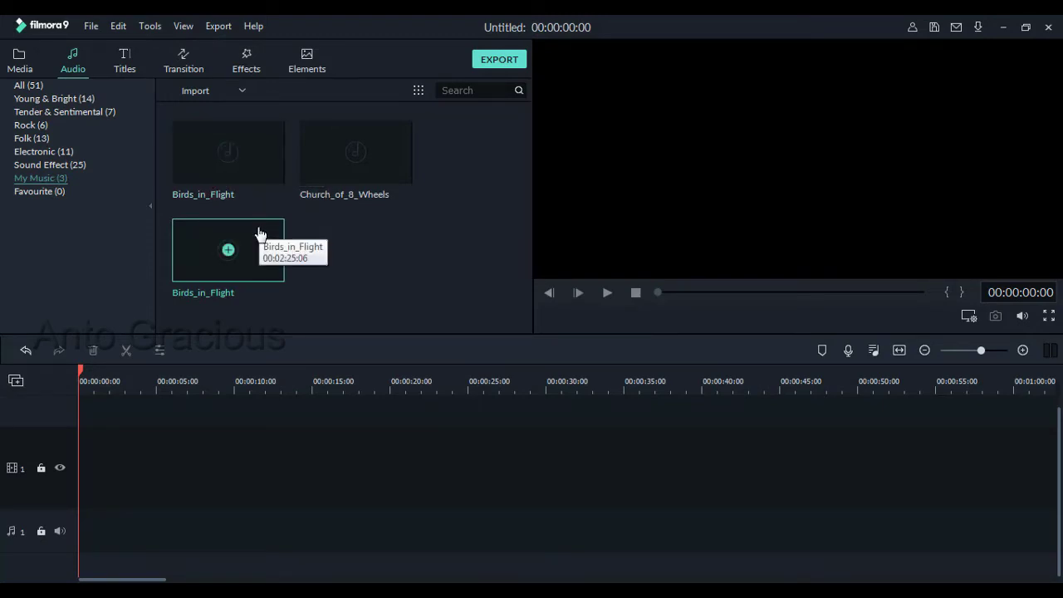
{"action": "mouse_move", "coordinate": [261, 180]}
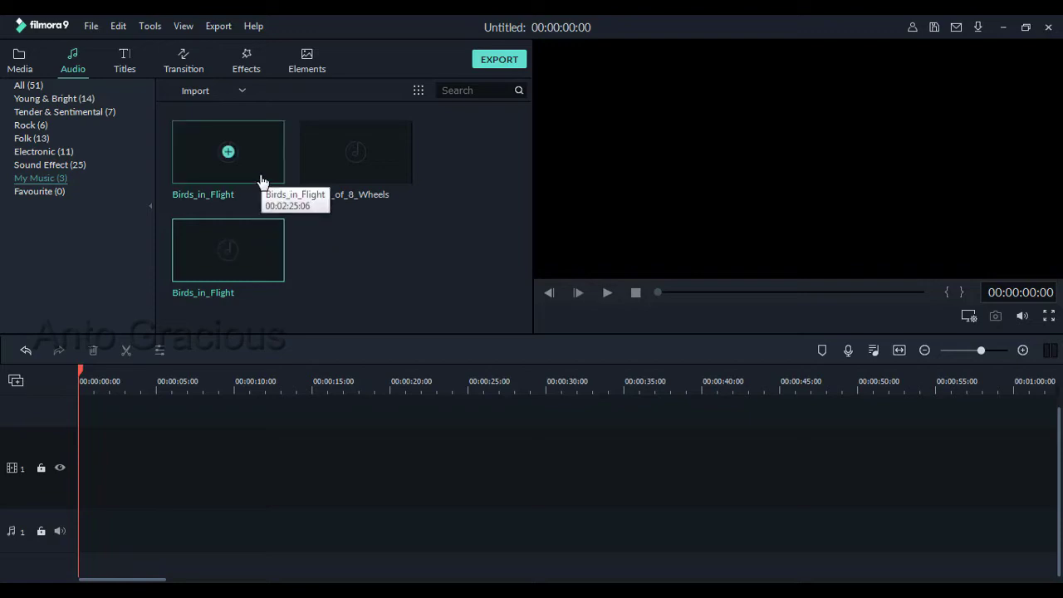
{"action": "mouse_move", "coordinate": [278, 282]}
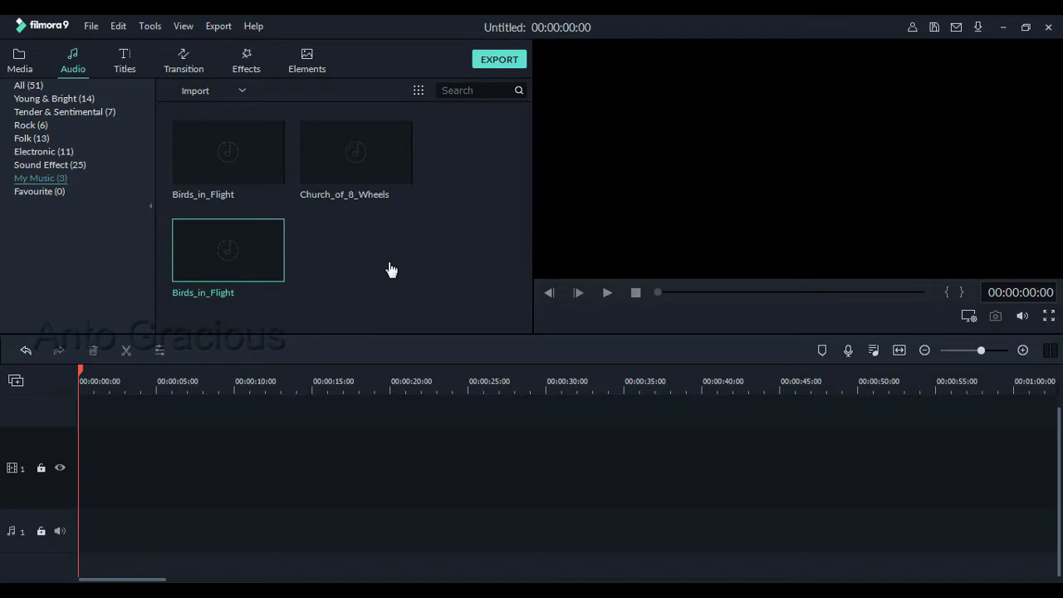
{"action": "mouse_move", "coordinate": [270, 254]}
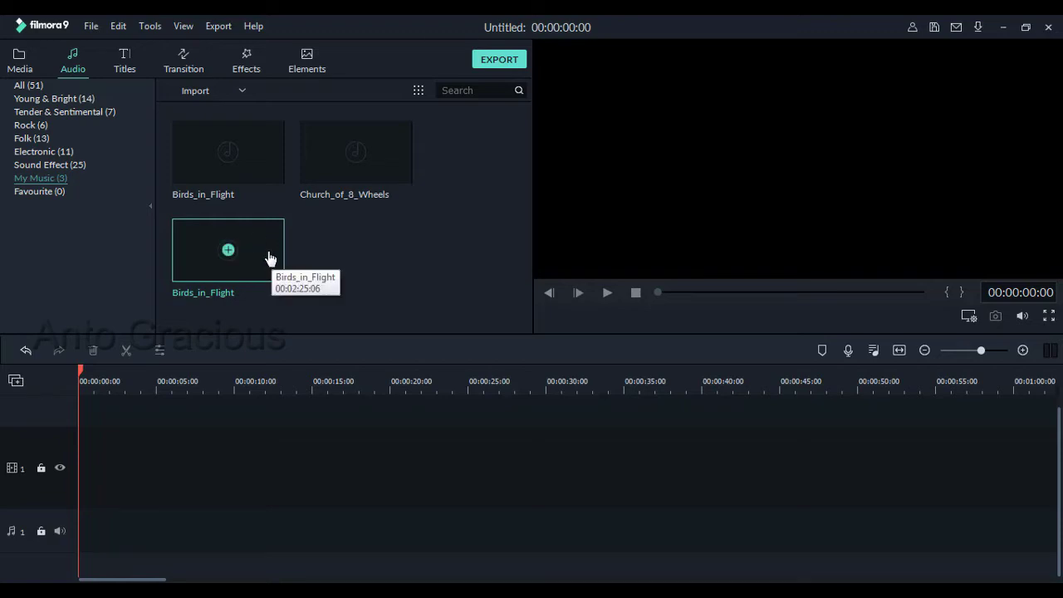
{"action": "left_click_drag", "start_coordinate": [264, 250], "coordinate": [102, 494]}
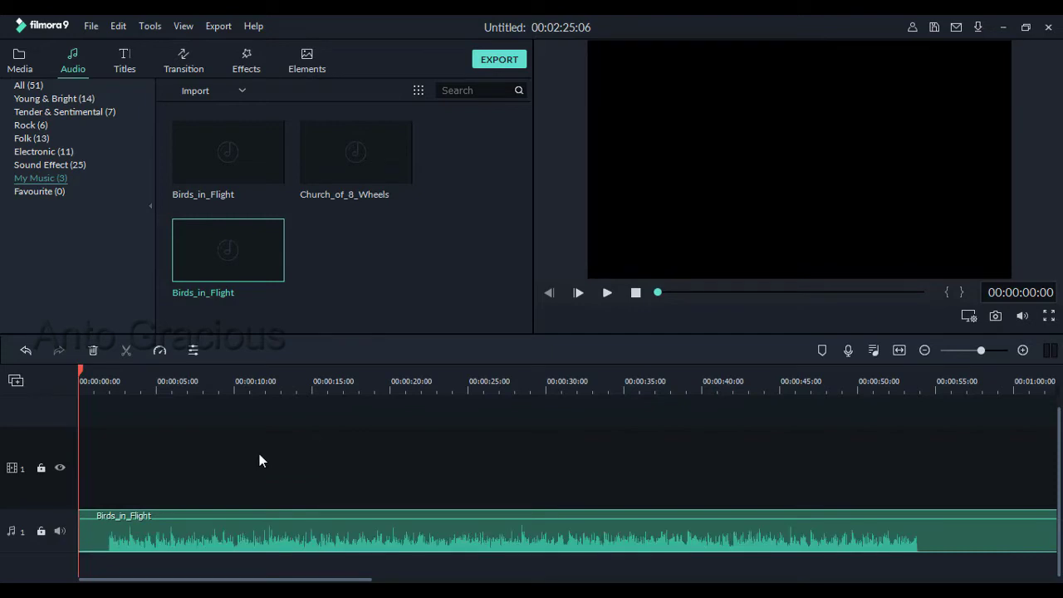
- Place the Paddy_field_at_tamil_nadu image at the start of video track 1
{"action": "left_click", "coordinate": [20, 57]}
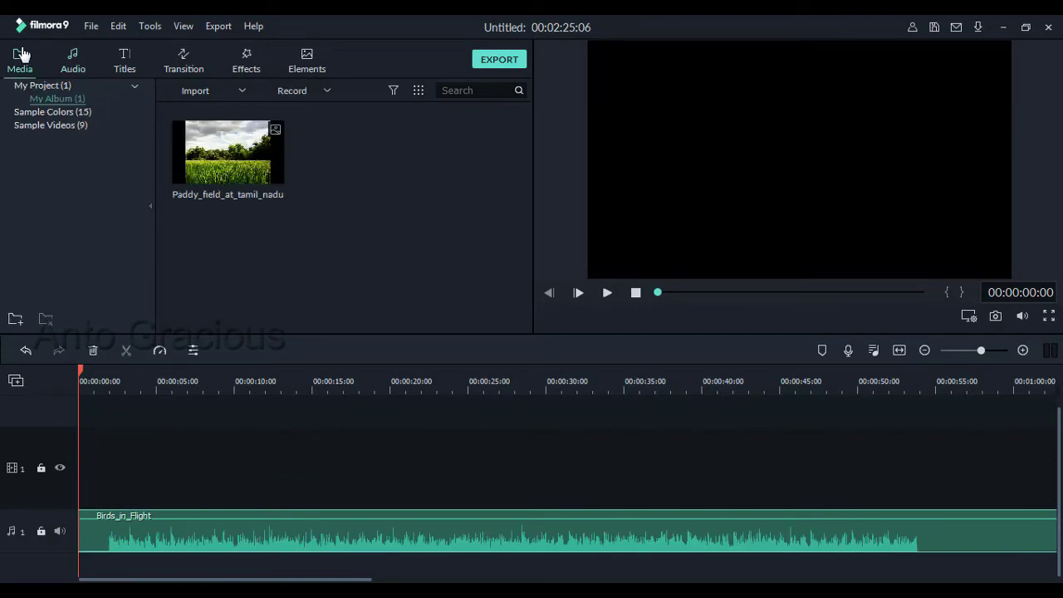
{"action": "mouse_move", "coordinate": [256, 161]}
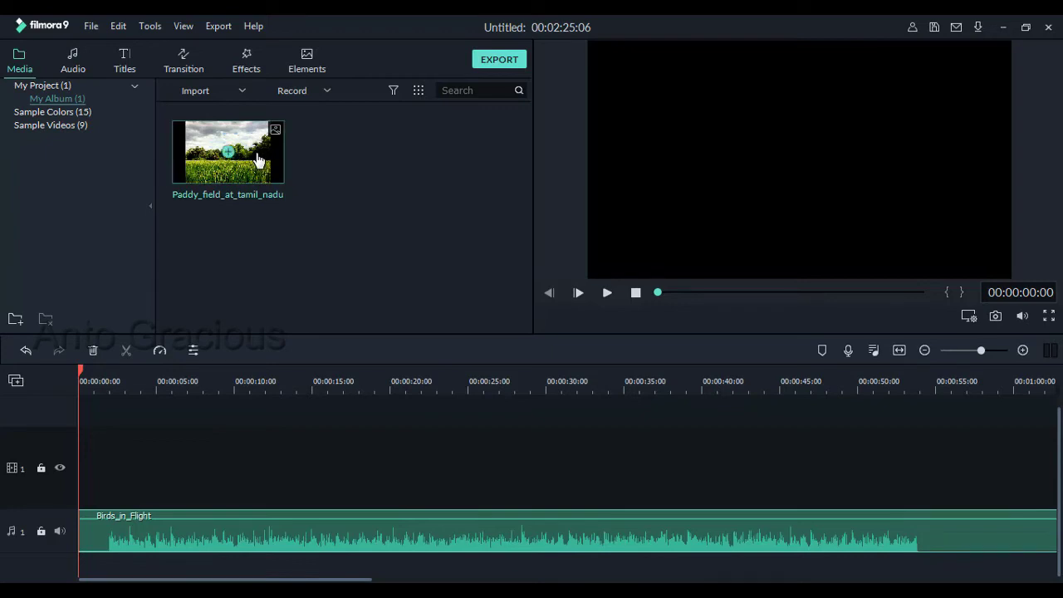
{"action": "left_click_drag", "start_coordinate": [257, 161], "coordinate": [79, 467]}
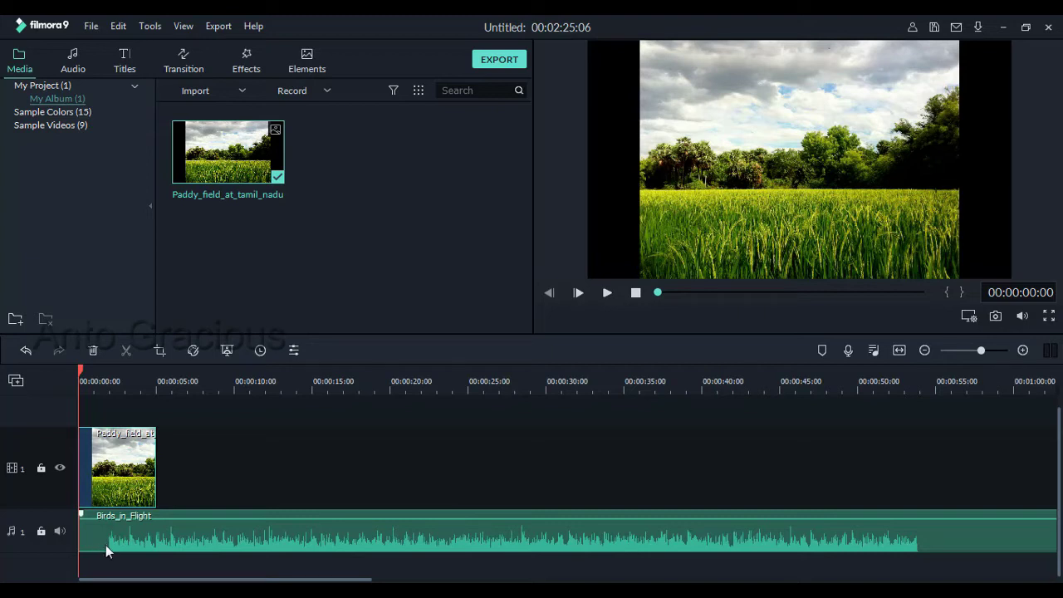
{"action": "key", "text": "ctrl+shift+d"}
{"action": "mouse_move", "coordinate": [80, 542]}
{"action": "left_mouse_down"}
{"action": "mouse_move", "coordinate": [108, 541]}
{"action": "mouse_move", "coordinate": [79, 542]}
{"action": "mouse_move", "coordinate": [88, 548]}
{"action": "left_mouse_up"}
{"action": "left_click_drag", "start_coordinate": [923, 539], "coordinate": [1058, 547]}
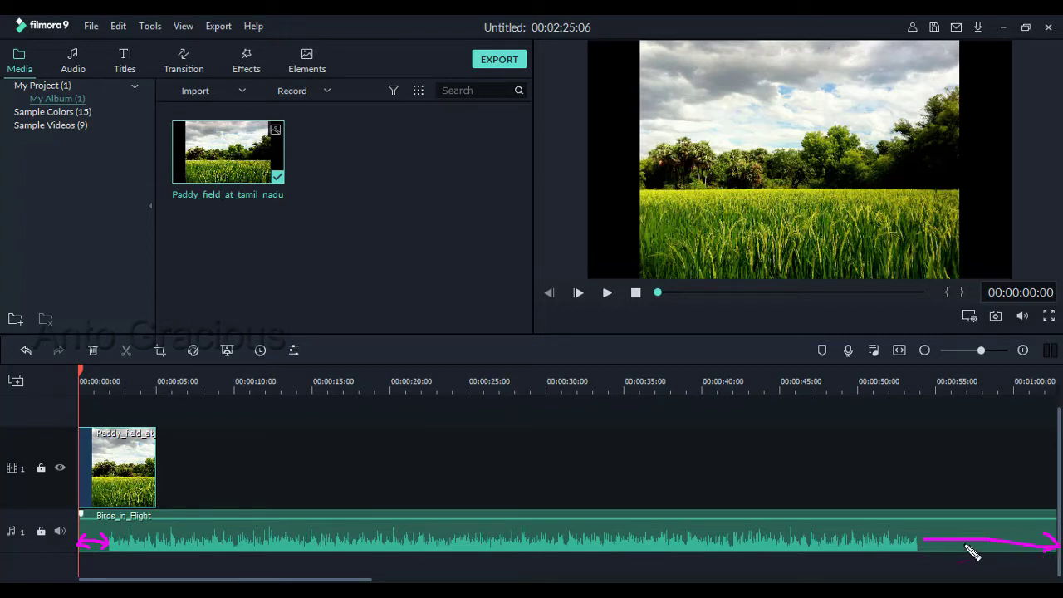
{"action": "mouse_move", "coordinate": [926, 526]}
{"action": "left_mouse_down"}
{"action": "mouse_move", "coordinate": [924, 545]}
{"action": "mouse_move", "coordinate": [951, 550]}
{"action": "left_mouse_up"}
{"action": "key", "text": "Escape"}
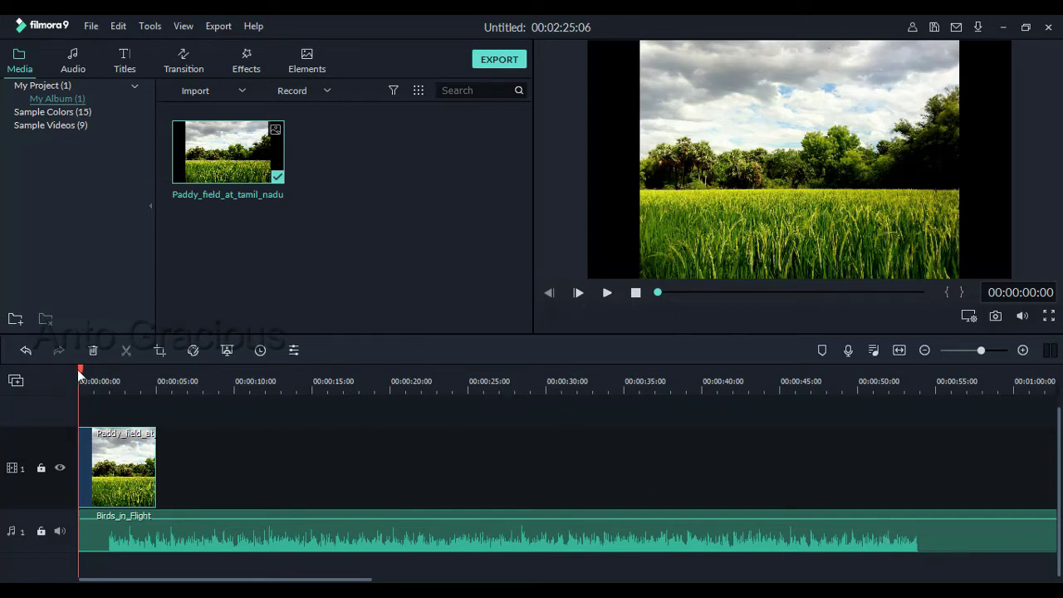
- Add a marker to the Birds_in_Flight clip at 00:00:02:00, where its silent intro ends
{"action": "left_click_drag", "start_coordinate": [79, 375], "coordinate": [111, 374]}
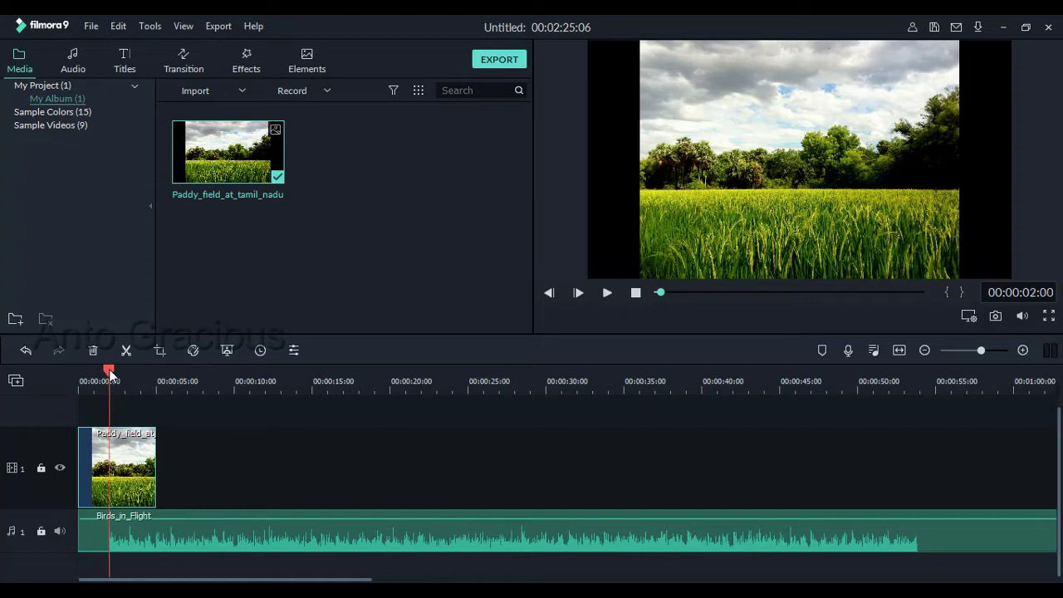
{"action": "left_click", "coordinate": [369, 531]}
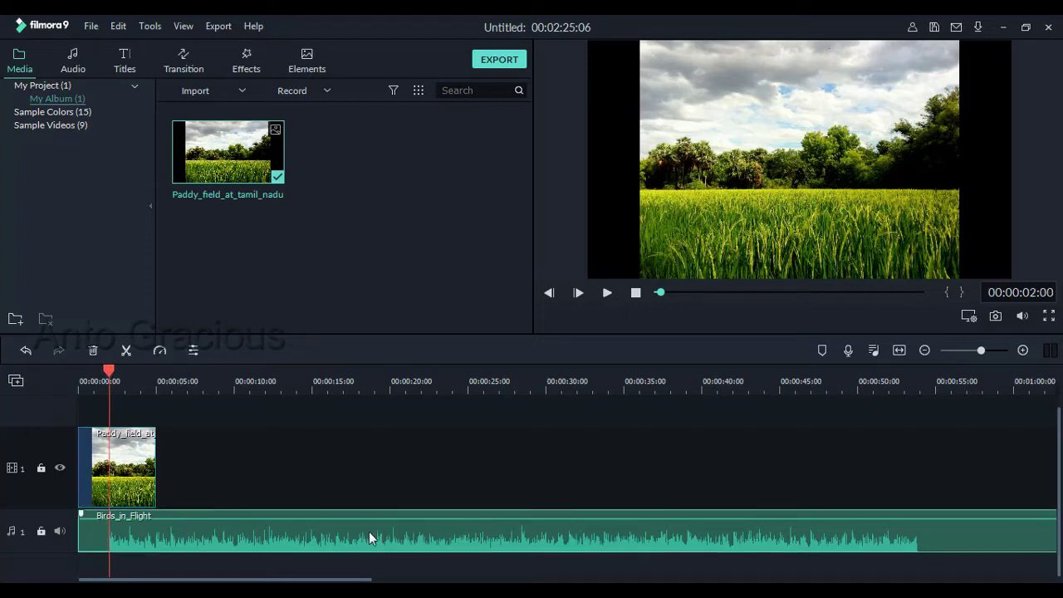
{"action": "left_click", "coordinate": [822, 350]}
- Try trimming the start of the Birds_in_Flight clip to the playhead at 00:00:04:18, and undo the trim
{"action": "left_click_drag", "start_coordinate": [107, 376], "coordinate": [151, 375]}
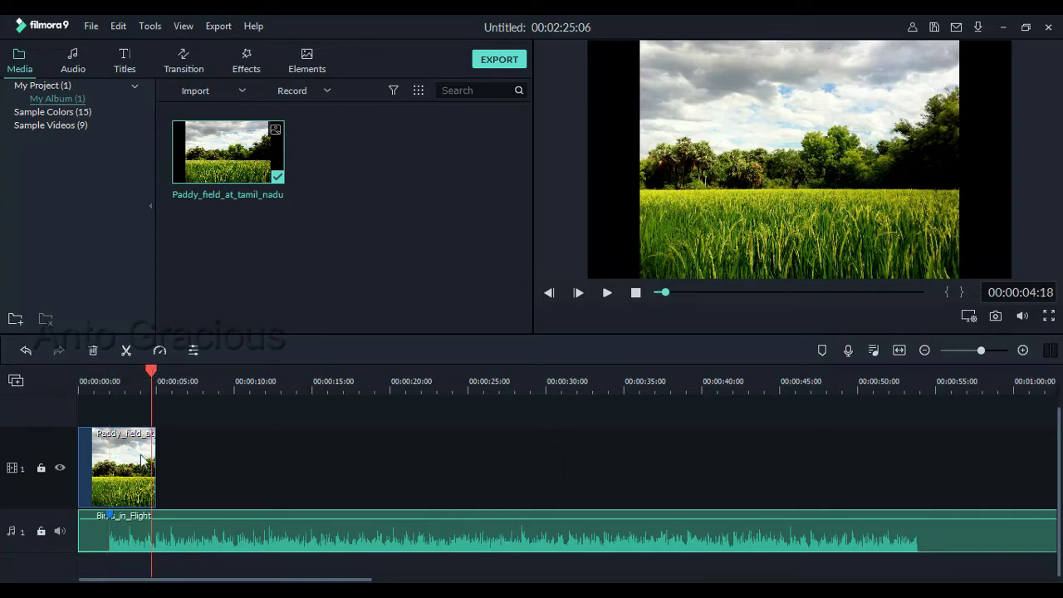
{"action": "right_click", "coordinate": [111, 544]}
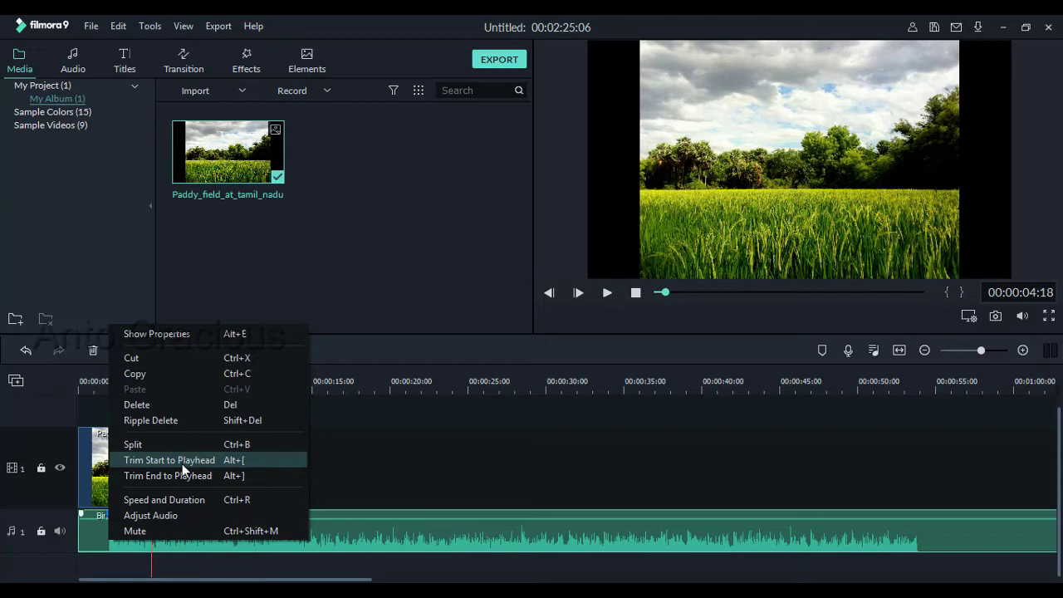
{"action": "left_click", "coordinate": [182, 461]}
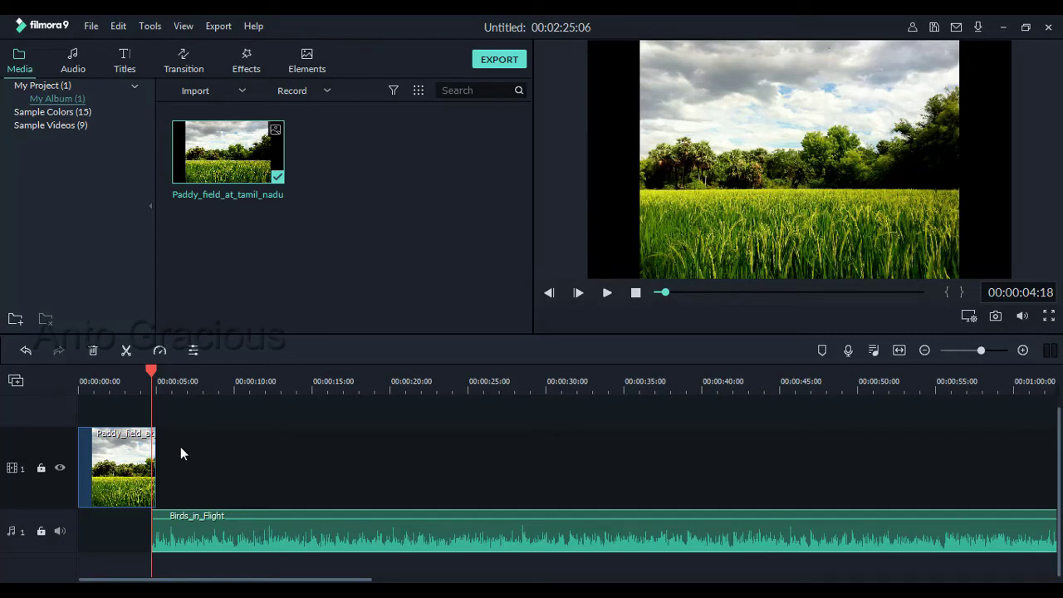
{"action": "key", "text": "ctrl+z"}
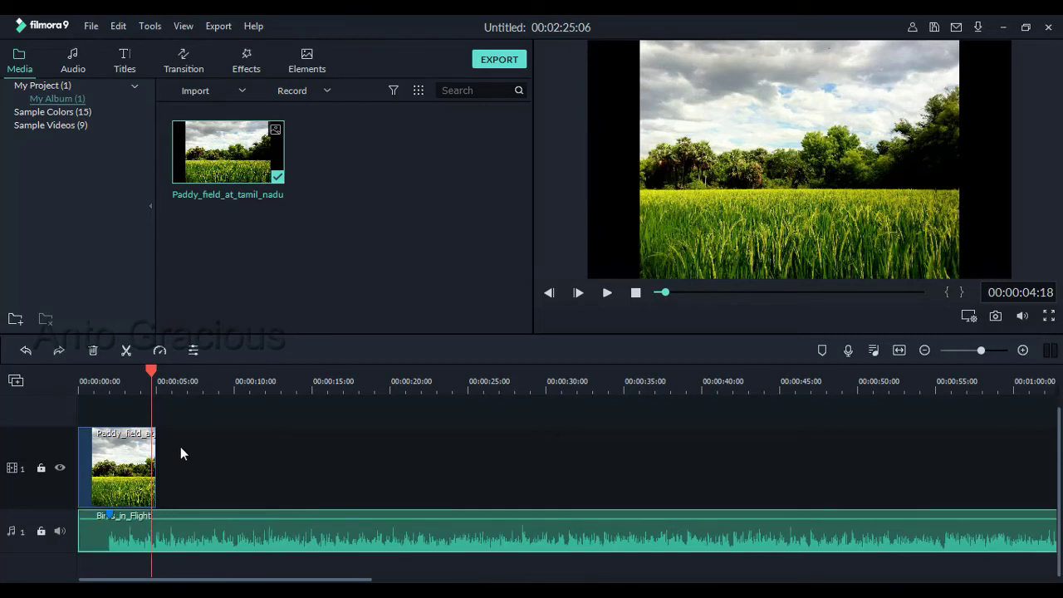
- Trim the start of the Birds_in_Flight clip to 00:00:02:01 and ripple-delete the empty gap before it
{"action": "left_click_drag", "start_coordinate": [151, 368], "coordinate": [112, 381]}
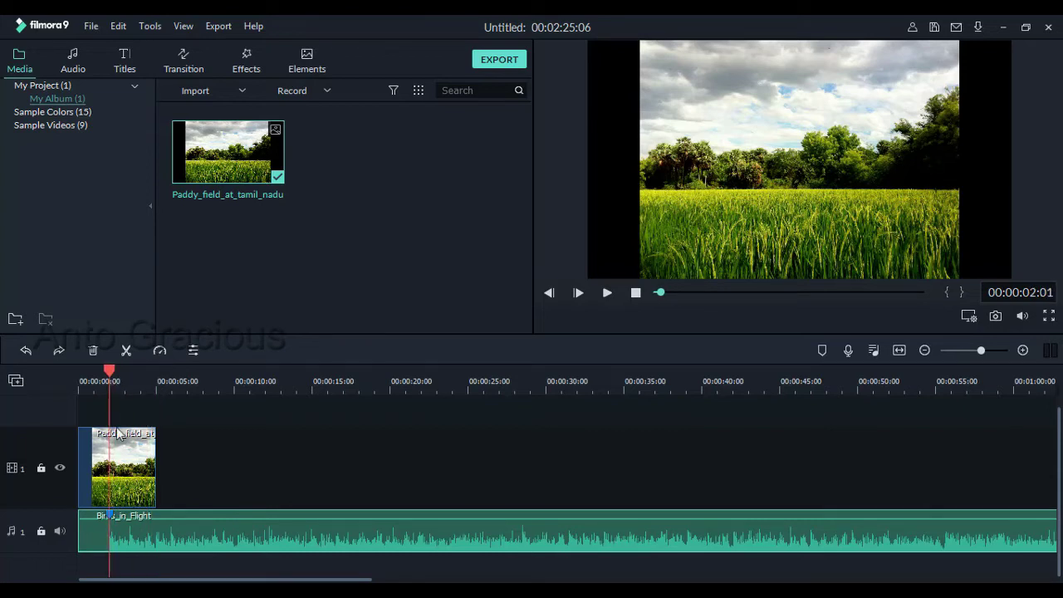
{"action": "right_click", "coordinate": [108, 538]}
{"action": "left_click", "coordinate": [147, 457]}
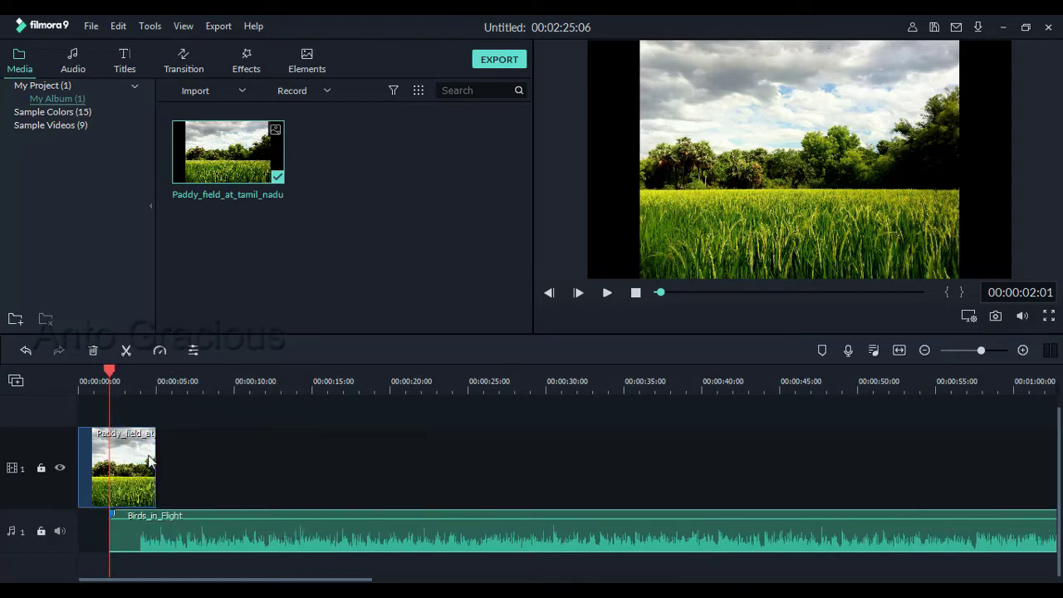
{"action": "left_click", "coordinate": [85, 534]}
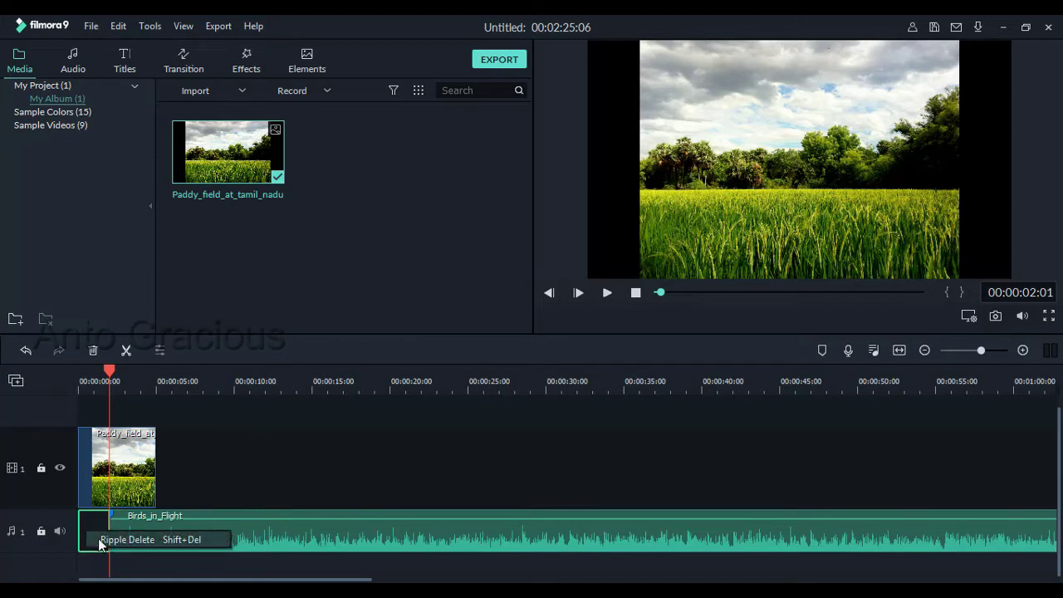
{"action": "key", "text": "Delete"}
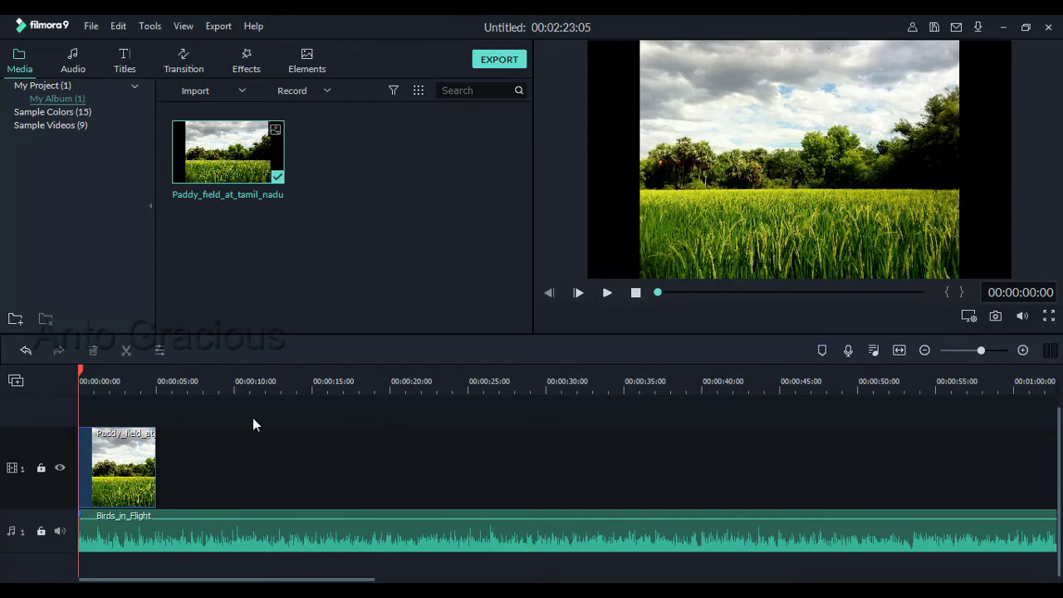
- Extend the paddy field image clip on video track 1 to end at about 00:00:15:00
{"action": "left_click", "coordinate": [156, 386]}
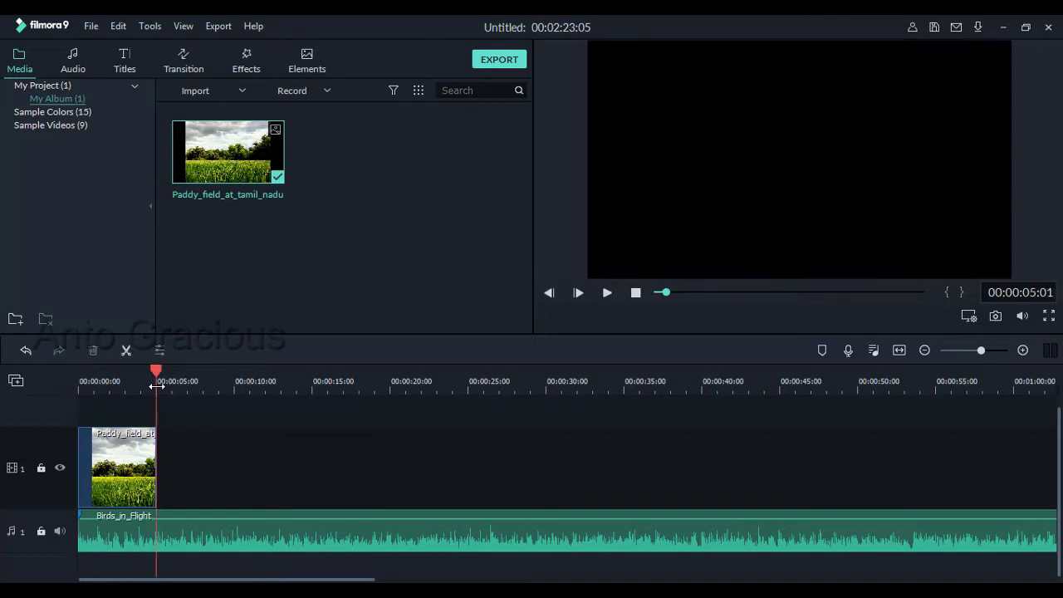
{"action": "left_click_drag", "start_coordinate": [156, 385], "coordinate": [64, 374]}
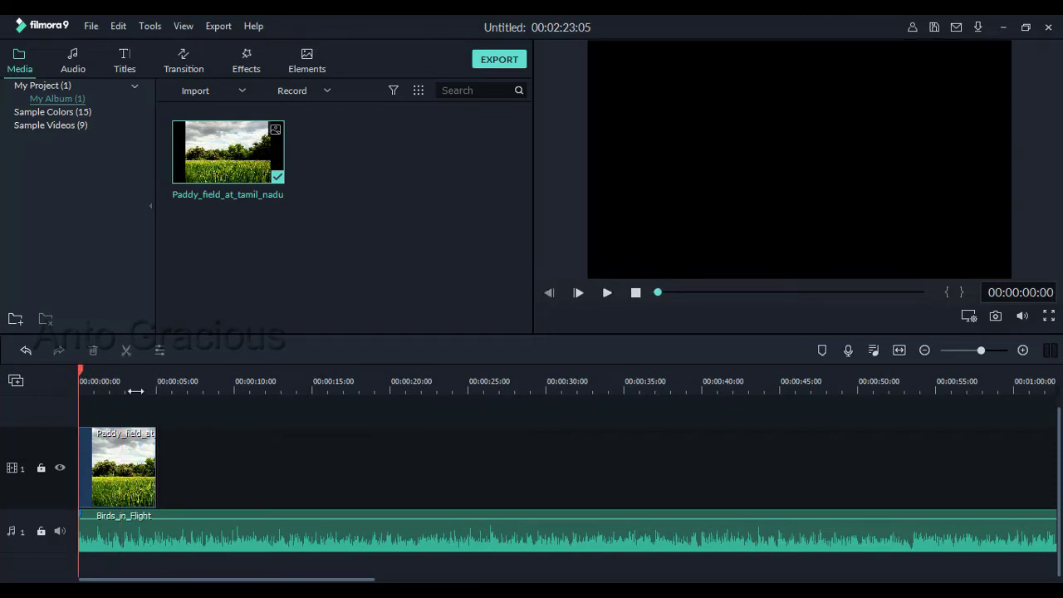
{"action": "left_click", "coordinate": [143, 465]}
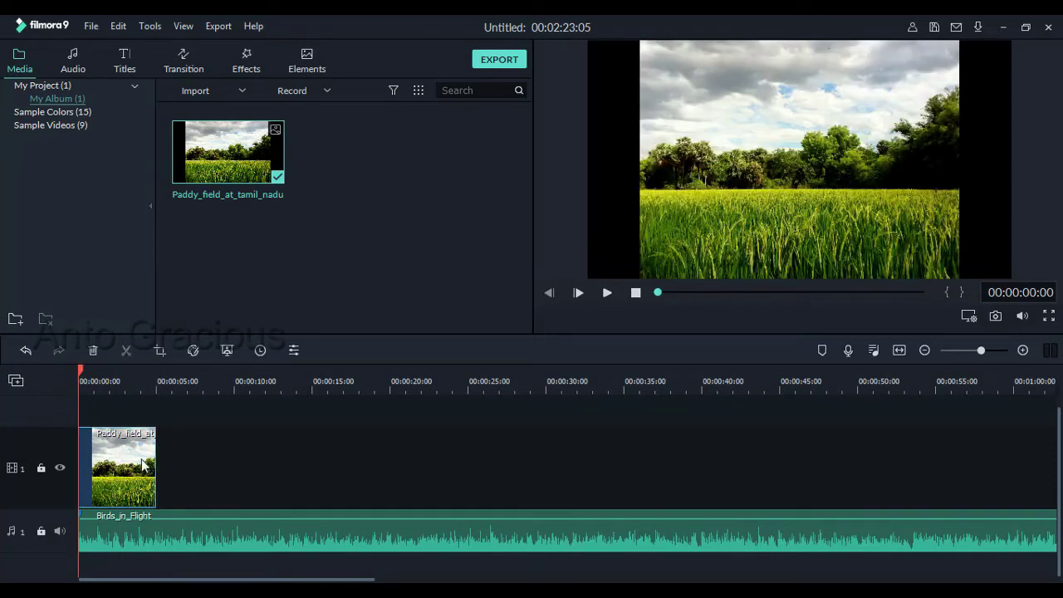
{"action": "left_click_drag", "start_coordinate": [157, 462], "coordinate": [312, 465]}
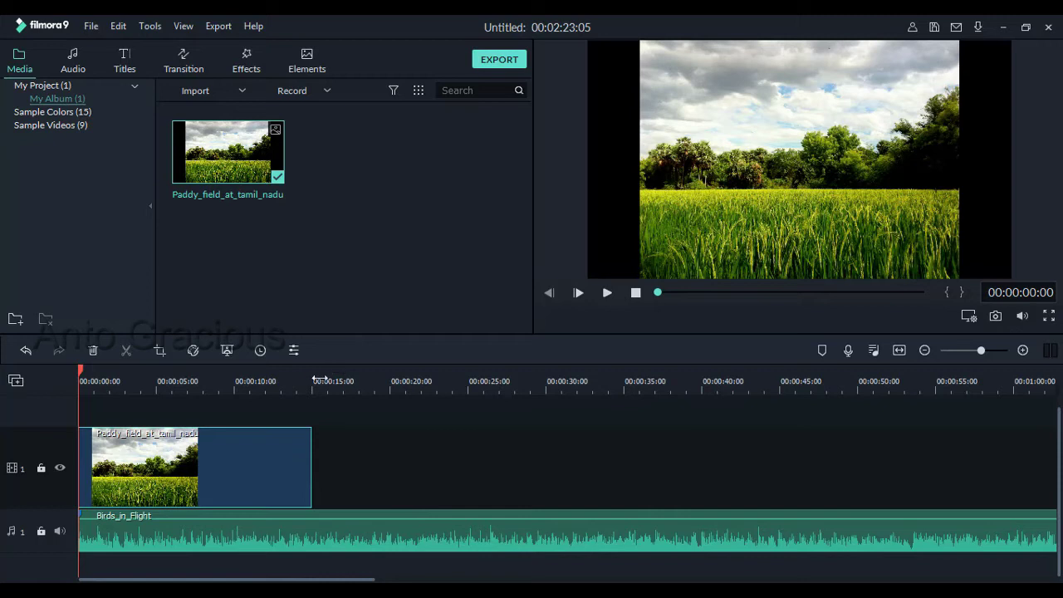
- Add a marker to the Birds_in_Flight clip at 00:00:15:01, where the image clip ends
{"action": "left_click_drag", "start_coordinate": [314, 378], "coordinate": [309, 375]}
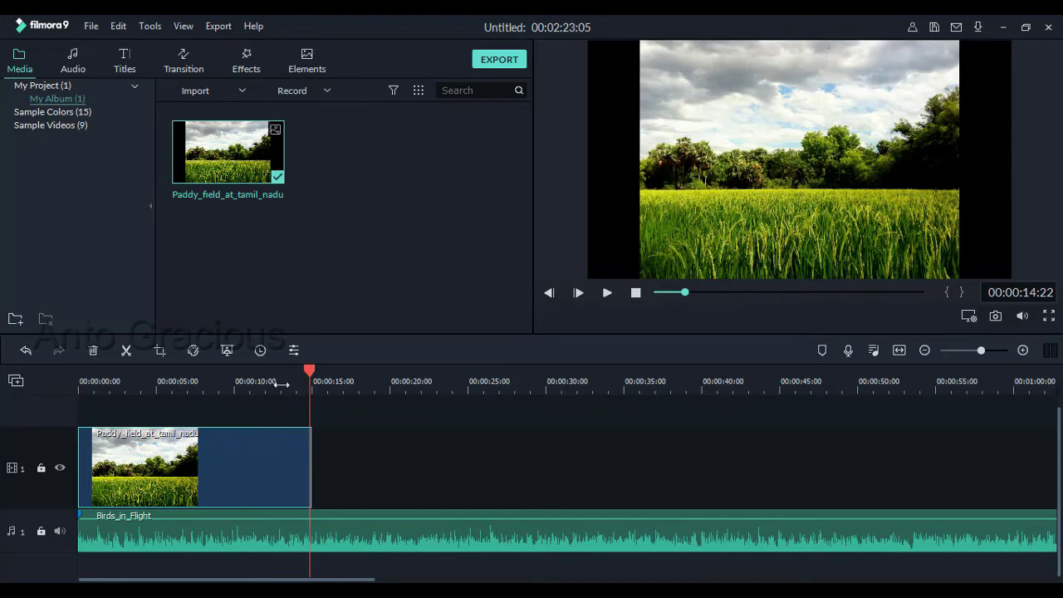
{"action": "left_click_drag", "start_coordinate": [309, 373], "coordinate": [312, 369]}
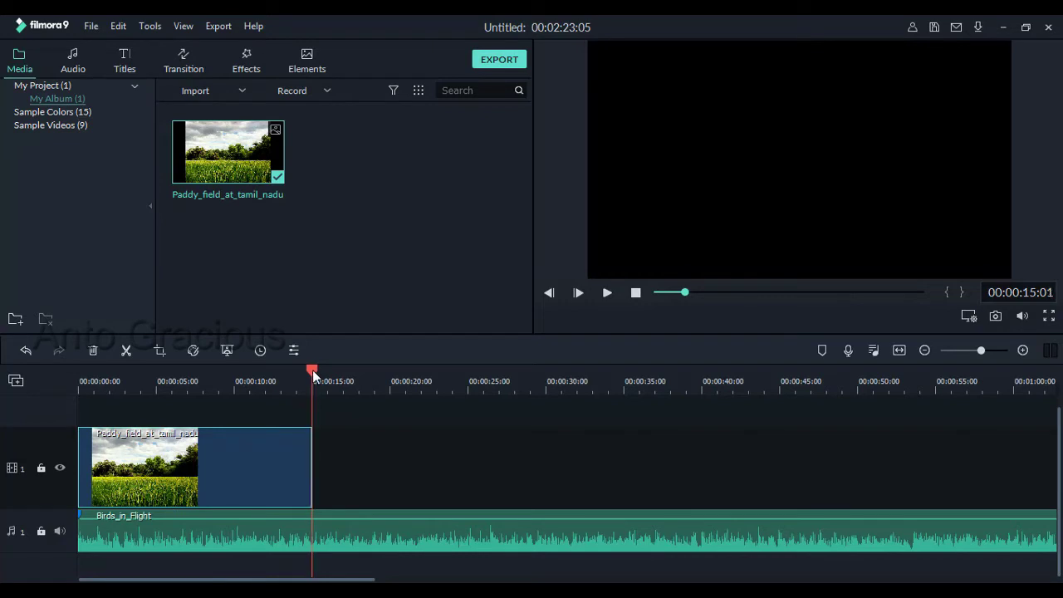
{"action": "left_click", "coordinate": [323, 530]}
{"action": "left_click", "coordinate": [823, 350]}
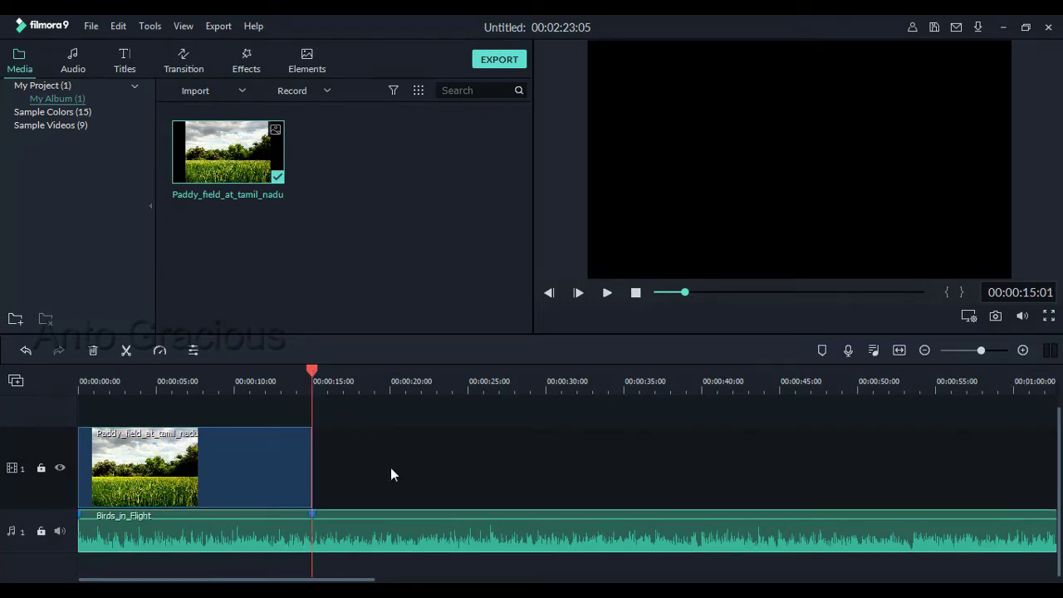
- Trim the end of the Birds_in_Flight clip to the playhead at 00:00:15:01 and fine-trim it to match the image clip's end at 00:00:15:00
{"action": "right_click", "coordinate": [312, 540]}
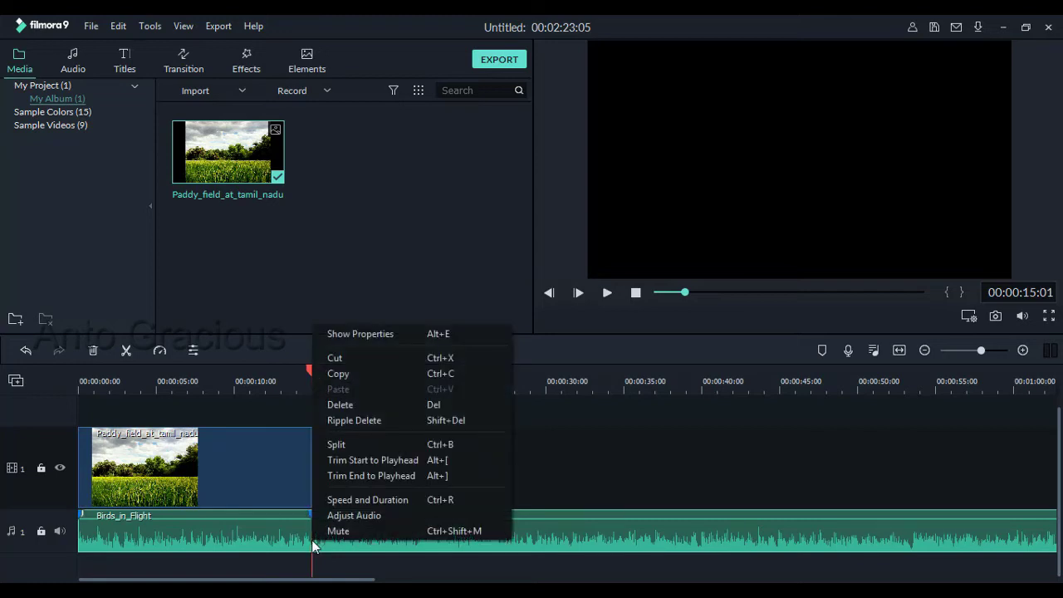
{"action": "left_click", "coordinate": [363, 476]}
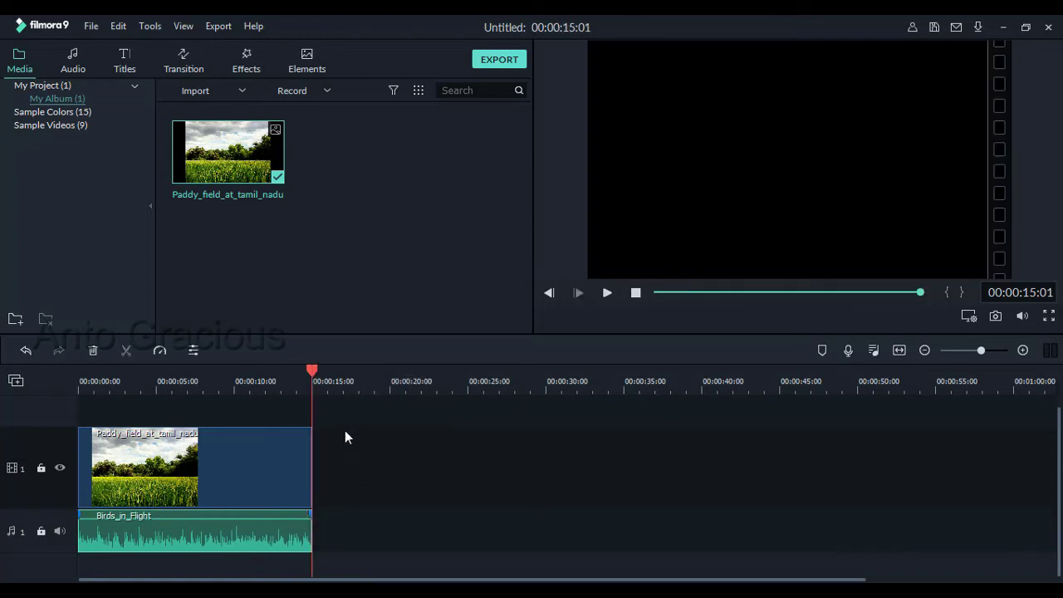
{"action": "left_click", "coordinate": [898, 351]}
{"action": "left_click_drag", "start_coordinate": [1020, 371], "coordinate": [800, 376]}
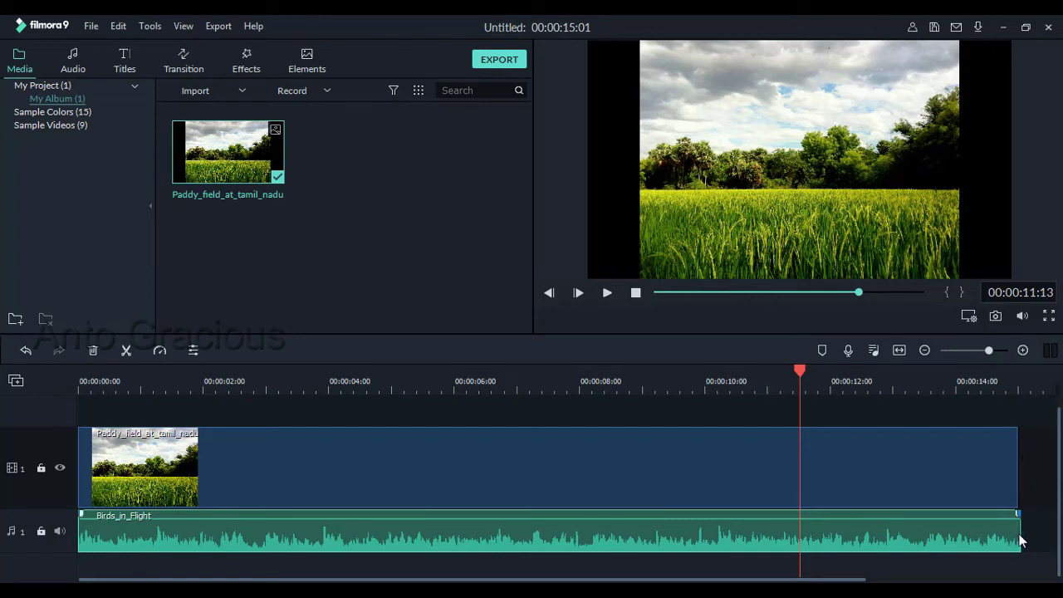
{"action": "left_click_drag", "start_coordinate": [1021, 537], "coordinate": [1015, 538]}
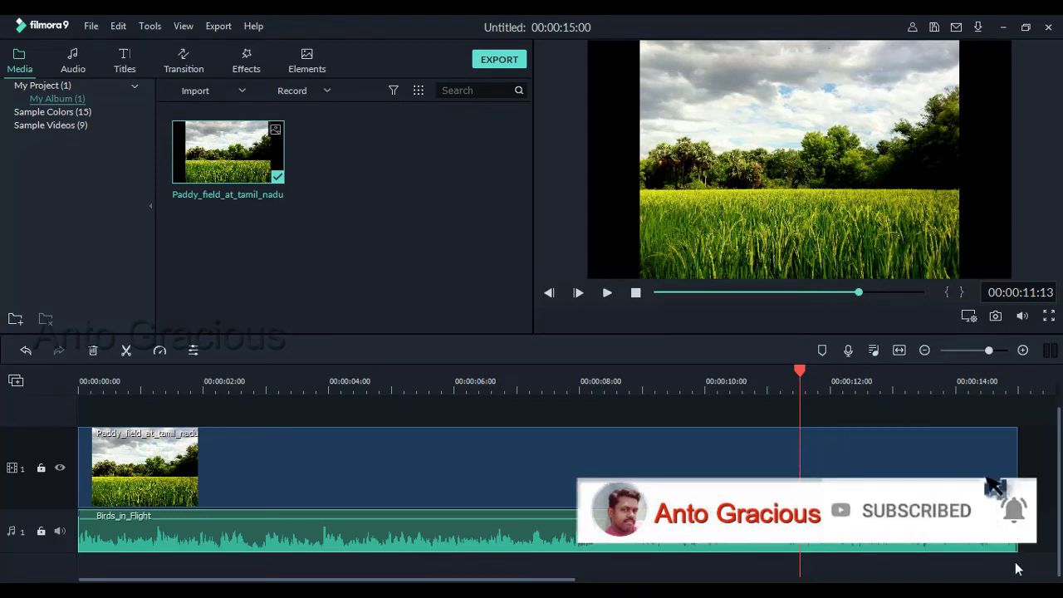
- Undo the audio end trims, the image extension, the gap deletion and the start trim of the Birds_in_Flight clip
{"action": "key", "text": "ctrl+z"}
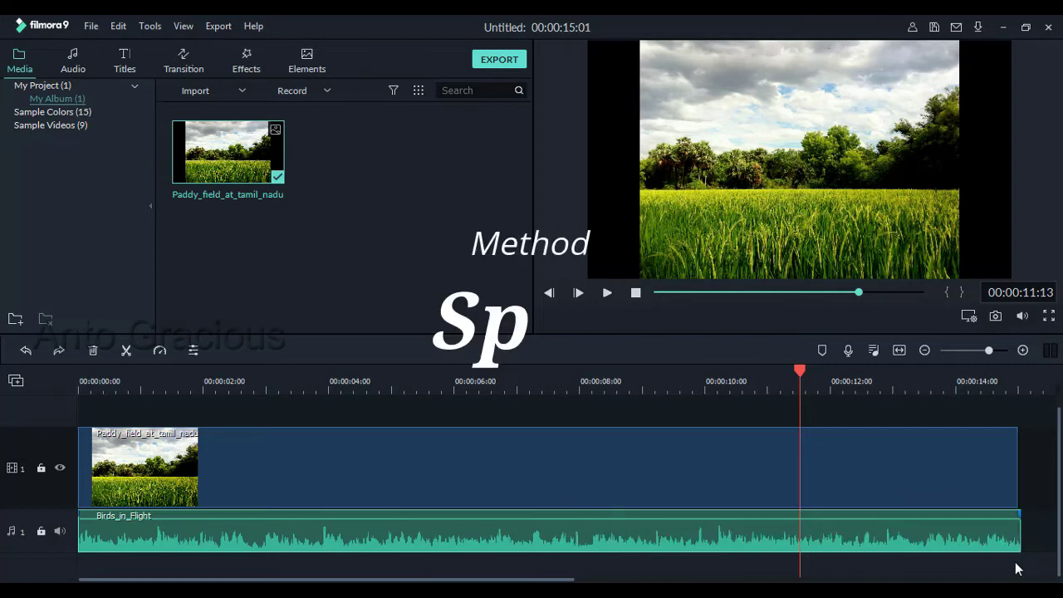
{"action": "key", "text": "ctrl+z"}
{"action": "key", "text": "ctrl+z"}
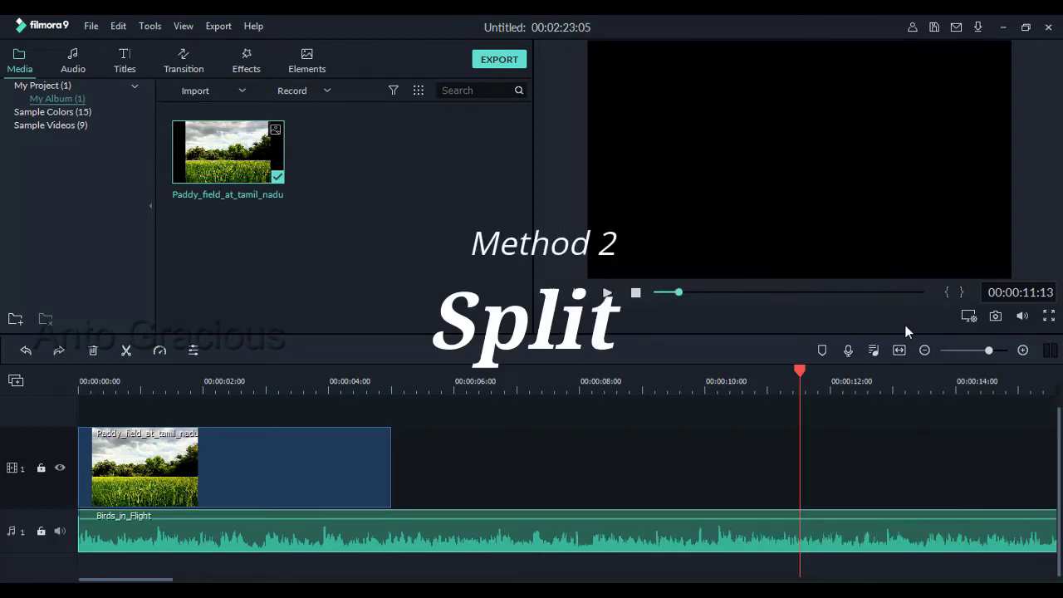
{"action": "left_click", "coordinate": [898, 350]}
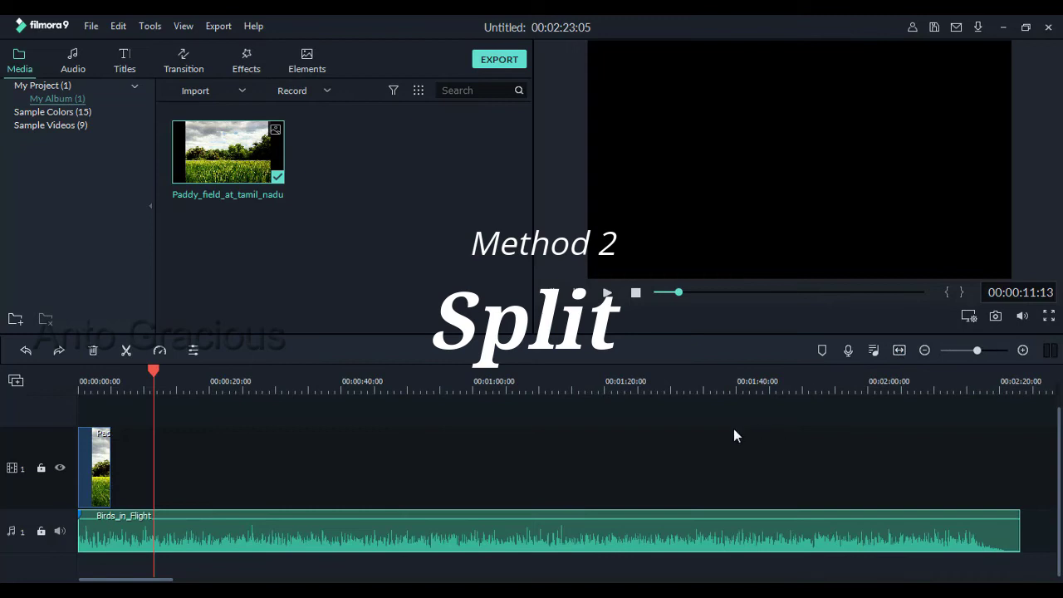
{"action": "key", "text": "ctrl+z"}
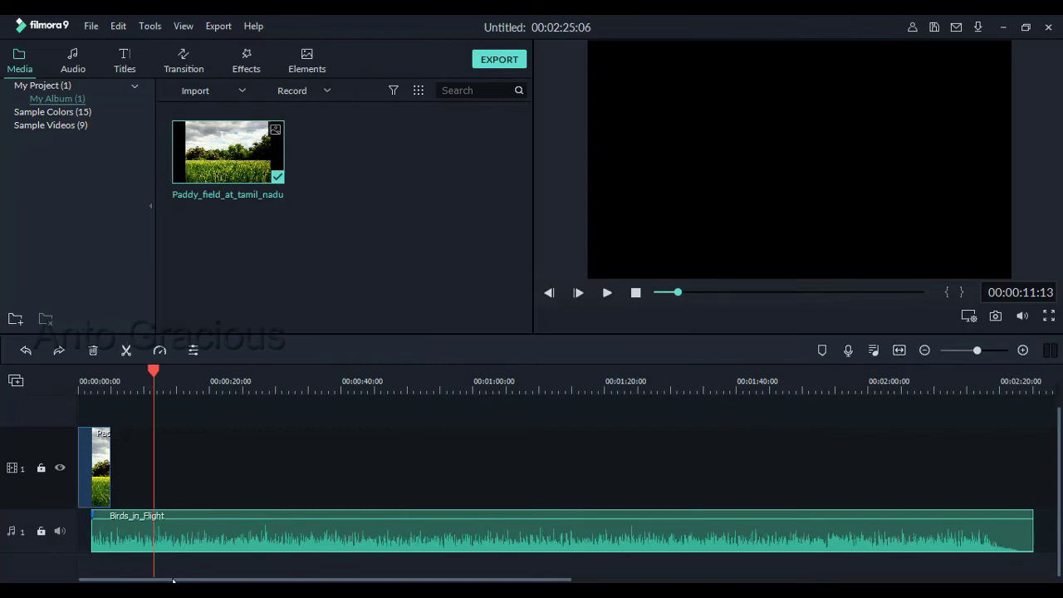
{"action": "key", "text": "ctrl+z"}
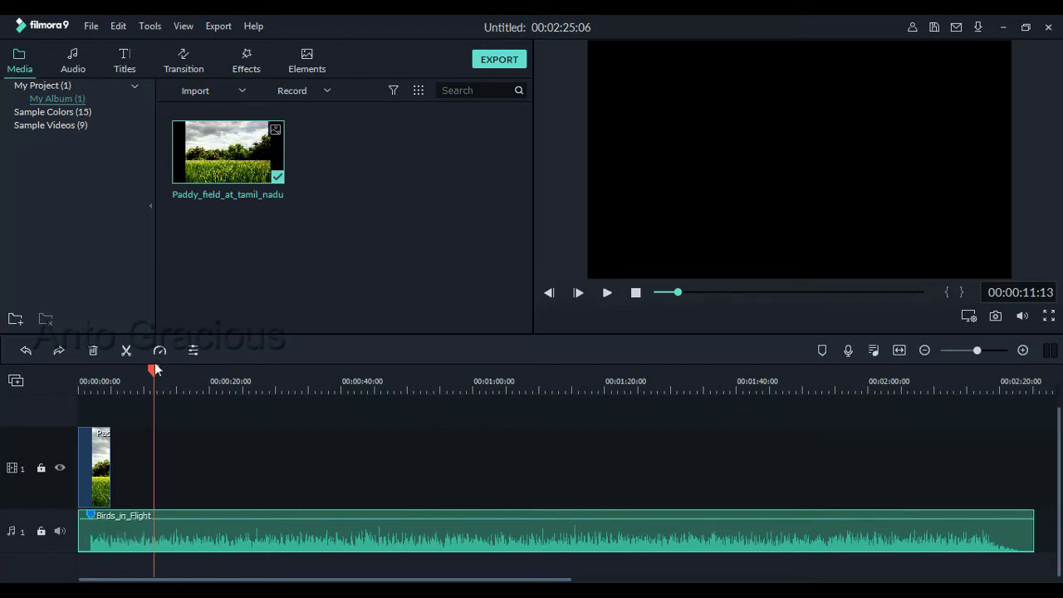
- Split the Birds_in_Flight clip at its marker at 00:00:02:00 and delete the short piece before it
{"action": "left_click_drag", "start_coordinate": [155, 372], "coordinate": [93, 382]}
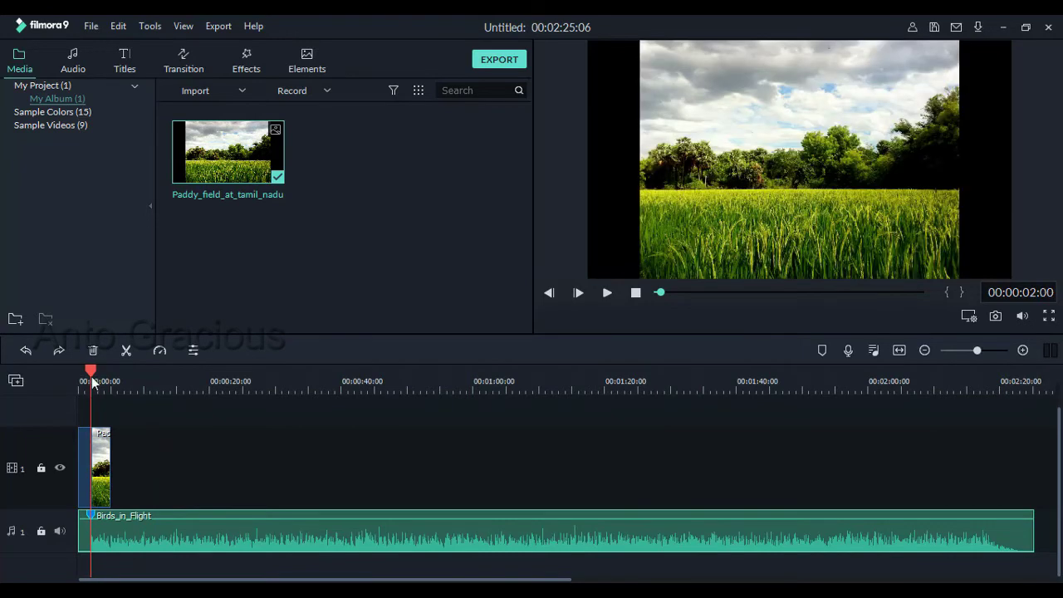
{"action": "right_click", "coordinate": [91, 544]}
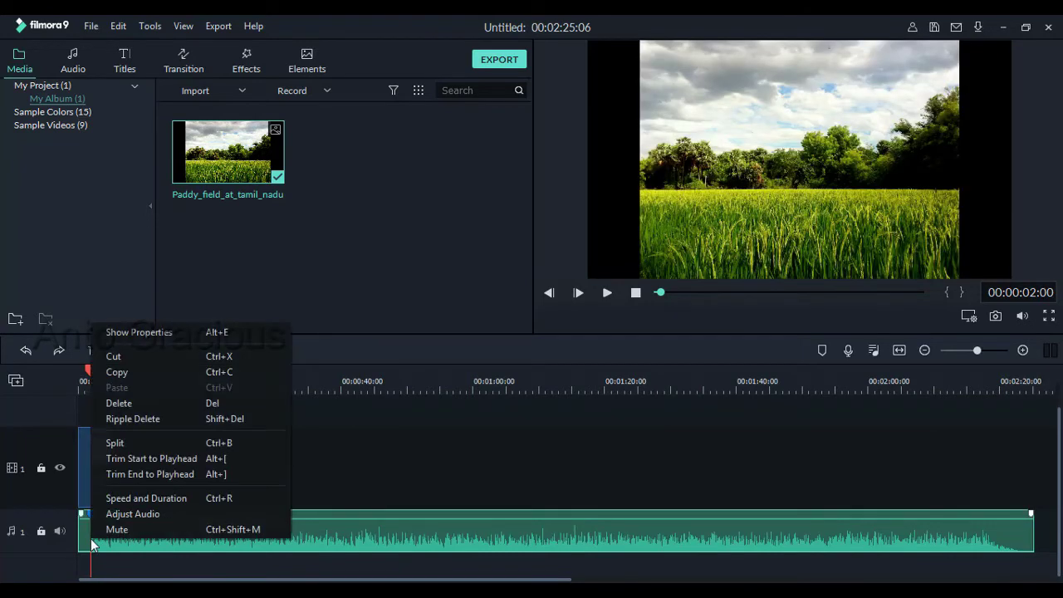
{"action": "left_click", "coordinate": [125, 446]}
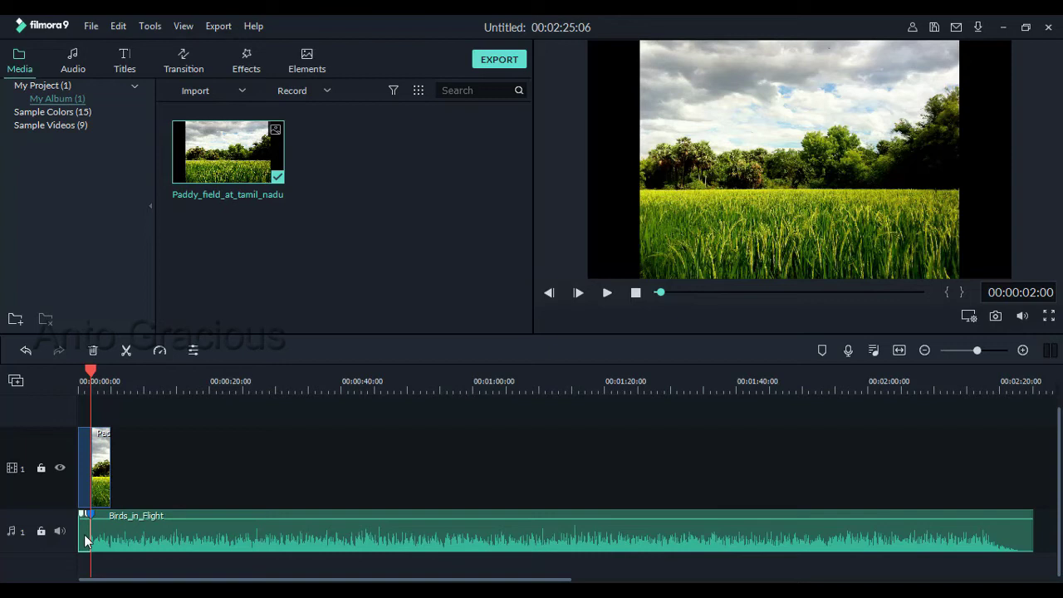
{"action": "key", "text": "Delete"}
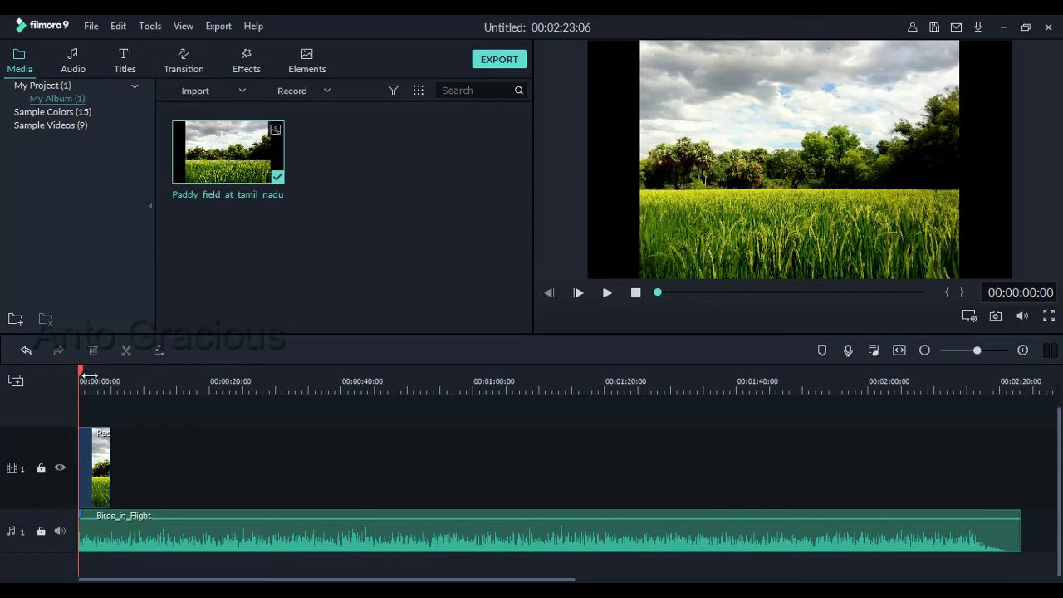
- Split the Birds_in_Flight clip at 00:00:04:24, near the image clip's end, and delete the remaining audio after it
{"action": "left_click_drag", "start_coordinate": [83, 368], "coordinate": [111, 370]}
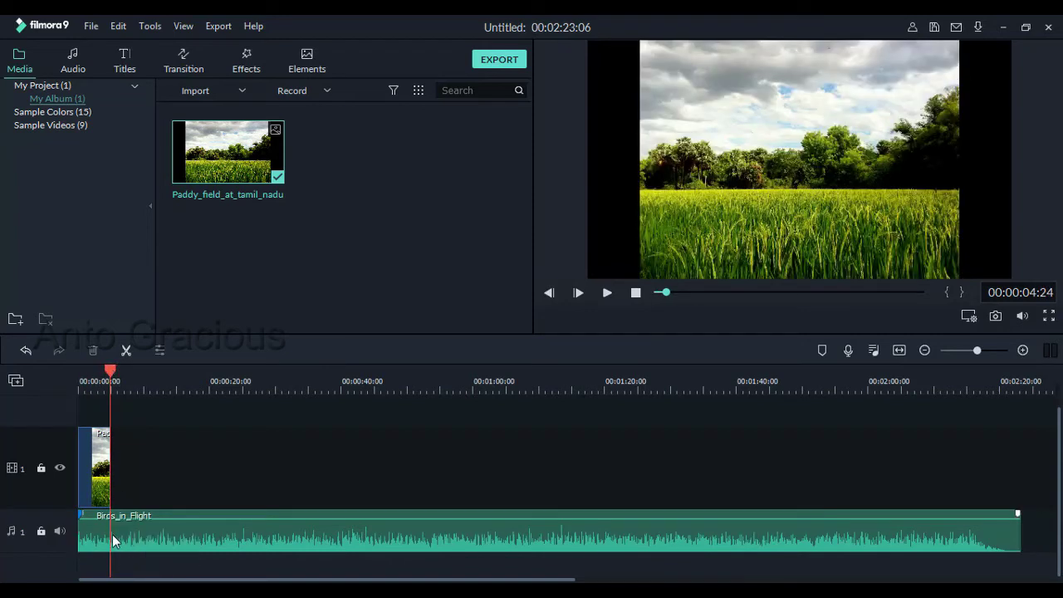
{"action": "right_click", "coordinate": [111, 535]}
{"action": "left_click", "coordinate": [169, 443]}
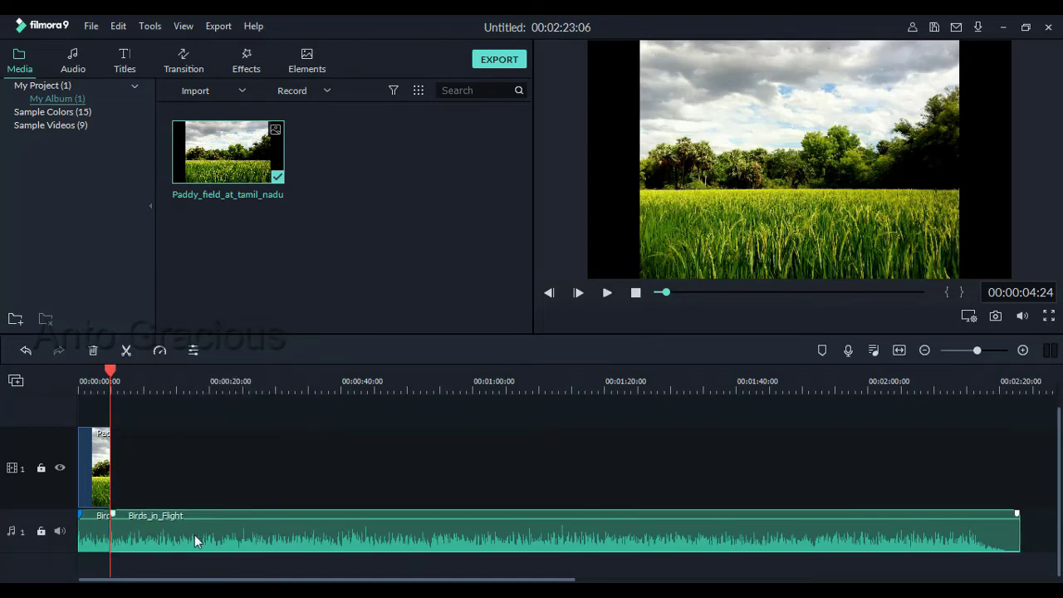
{"action": "key", "text": "Delete"}
- Extend the end of the Birds_in_Flight clip to 00:00:05:00 so that it matches the image clip's end
{"action": "left_click", "coordinate": [899, 349]}
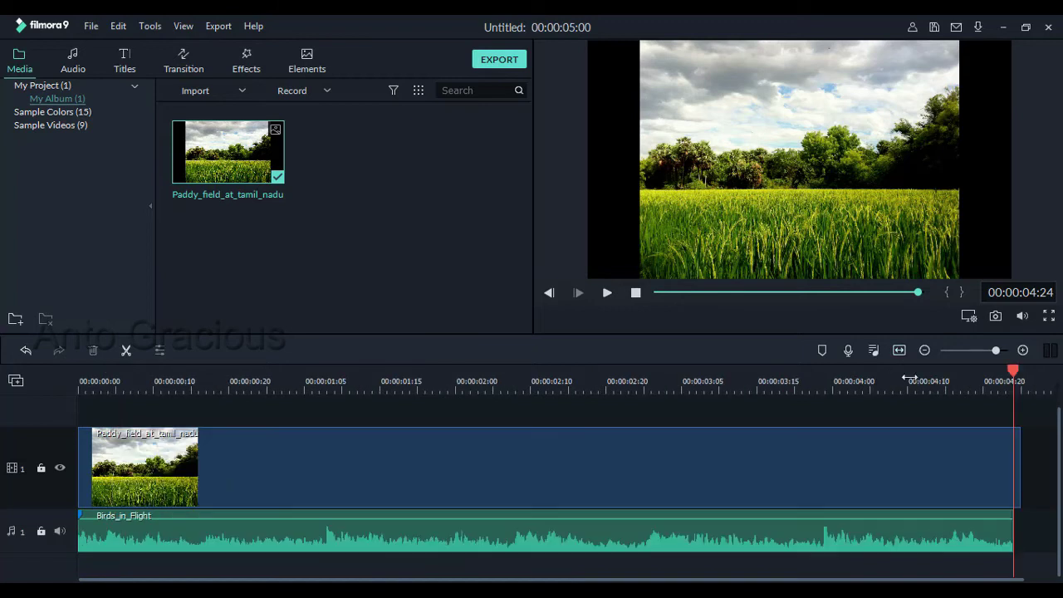
{"action": "left_click_drag", "start_coordinate": [1015, 381], "coordinate": [925, 380]}
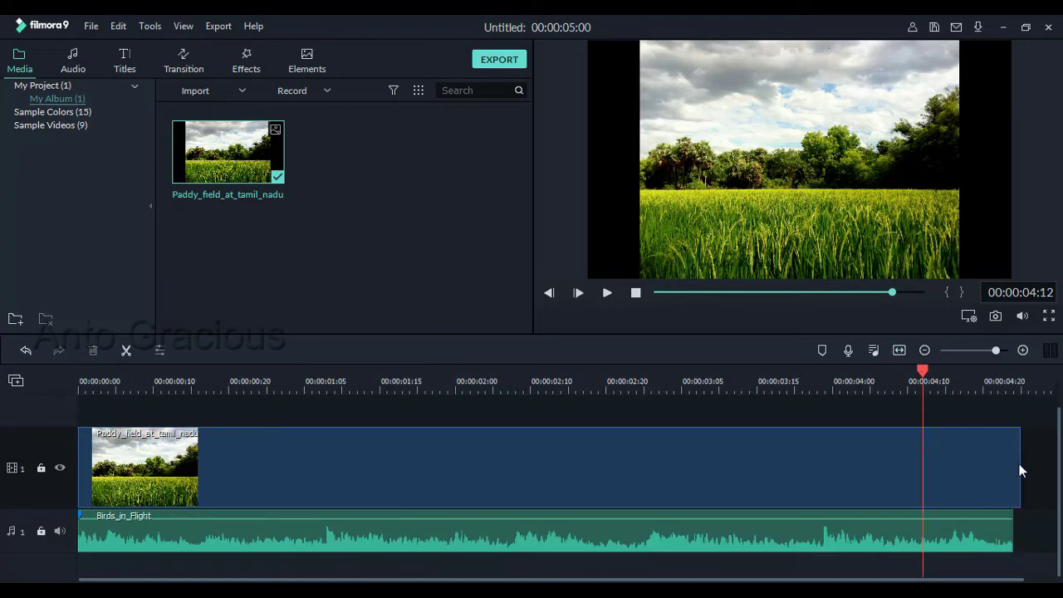
{"action": "left_click", "coordinate": [975, 530]}
{"action": "left_click_drag", "start_coordinate": [1012, 534], "coordinate": [1021, 535]}
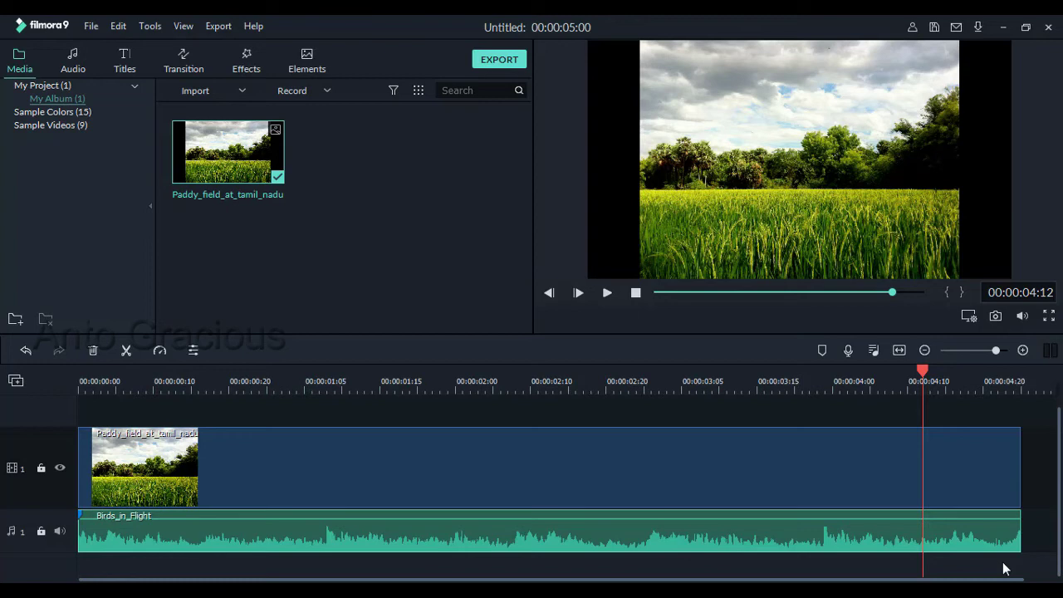
- Open the Birds_in_Flight clip's properties and examine the volume, fade, pitch, equalizer and denoise settings
{"action": "right_click", "coordinate": [446, 530]}
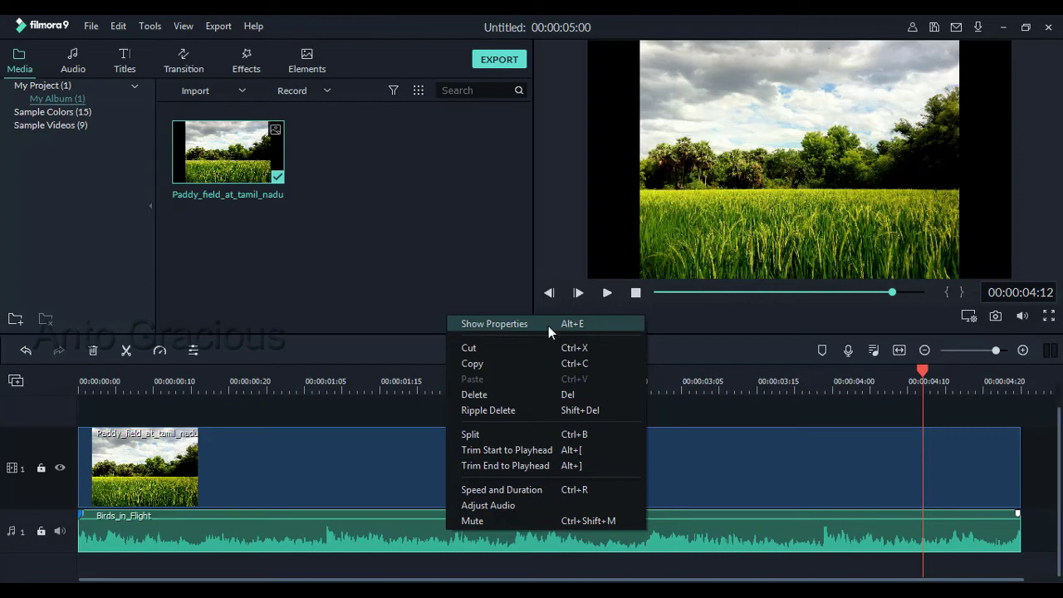
{"action": "left_click", "coordinate": [548, 326]}
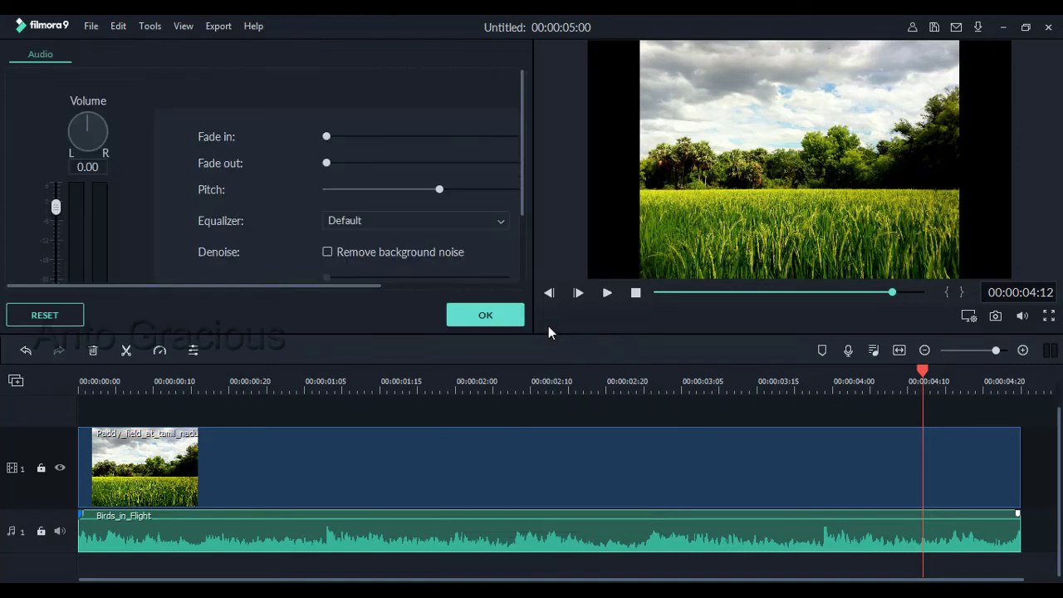
{"action": "left_click_drag", "start_coordinate": [523, 92], "coordinate": [520, 207]}
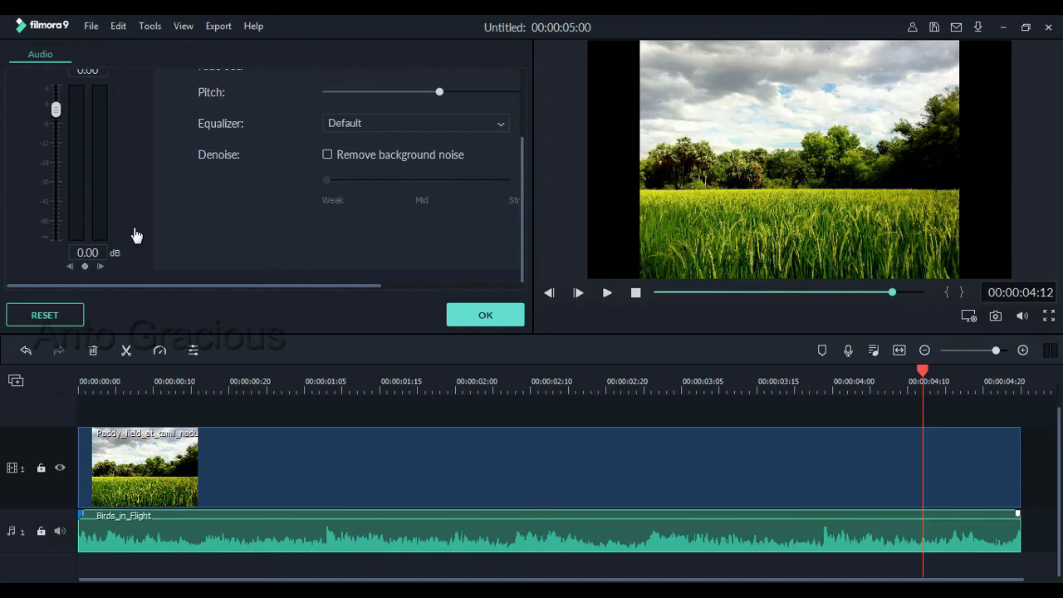
{"action": "mouse_move", "coordinate": [132, 268]}
{"action": "left_mouse_down"}
{"action": "mouse_move", "coordinate": [38, 220]}
{"action": "mouse_move", "coordinate": [40, 127]}
{"action": "mouse_move", "coordinate": [75, 57]}
{"action": "mouse_move", "coordinate": [109, 108]}
{"action": "mouse_move", "coordinate": [135, 265]}
{"action": "left_mouse_up"}
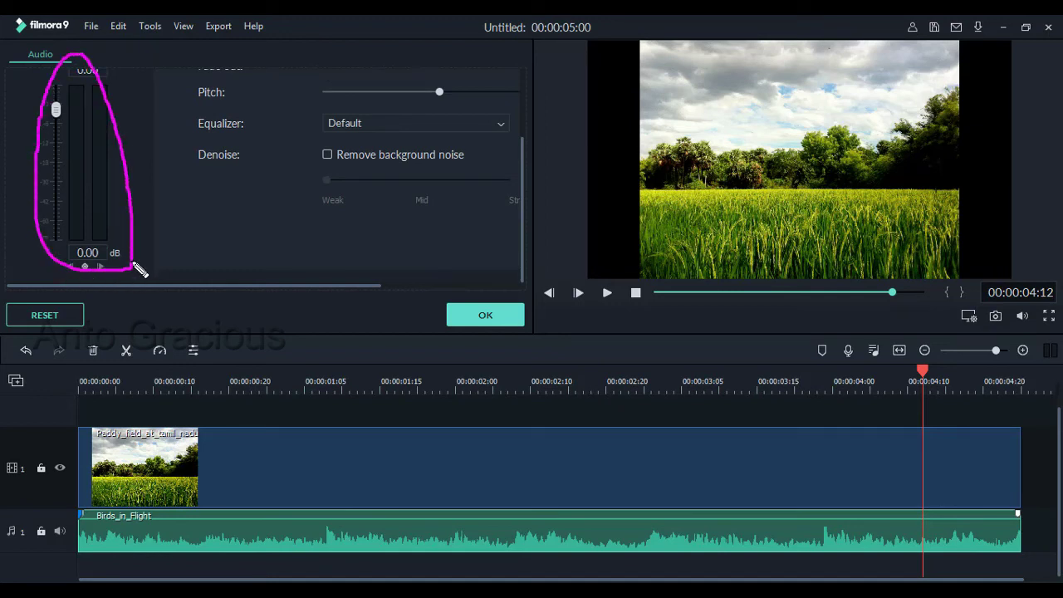
{"action": "key", "text": "Escape"}
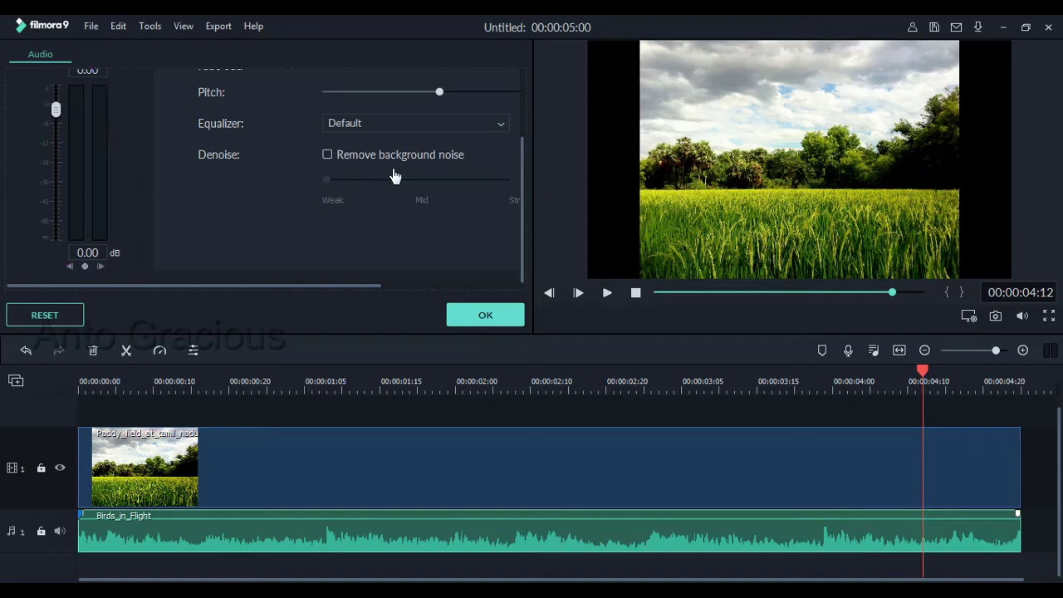
{"action": "left_click_drag", "start_coordinate": [524, 219], "coordinate": [526, 173]}
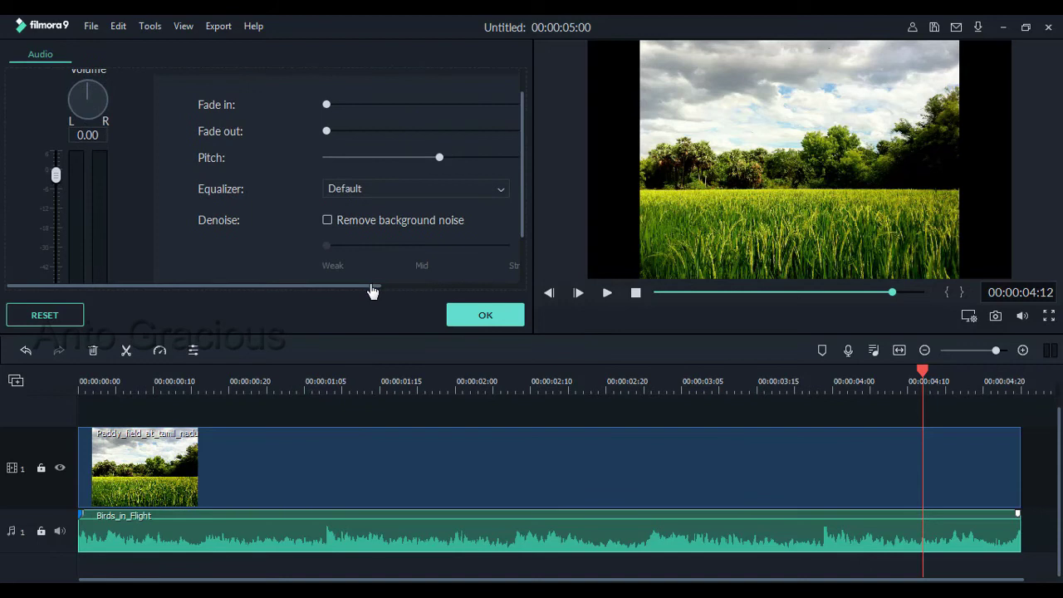
{"action": "left_click_drag", "start_coordinate": [374, 292], "coordinate": [474, 294]}
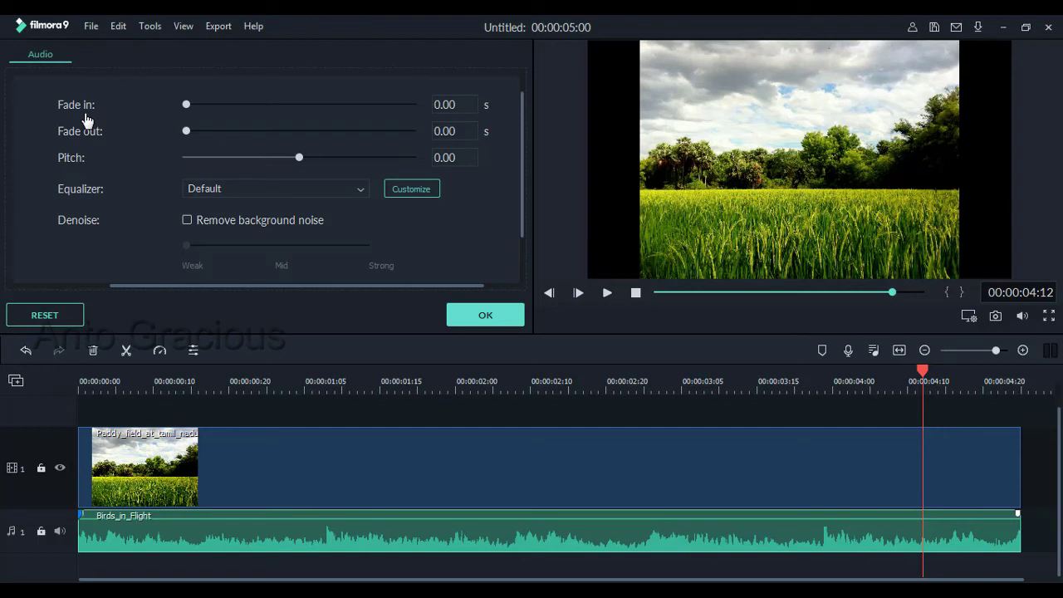
- Play the audio from the start, and try a 0.08 s fade-in on the Birds_in_Flight clip before resetting it
{"action": "left_click", "coordinate": [79, 380]}
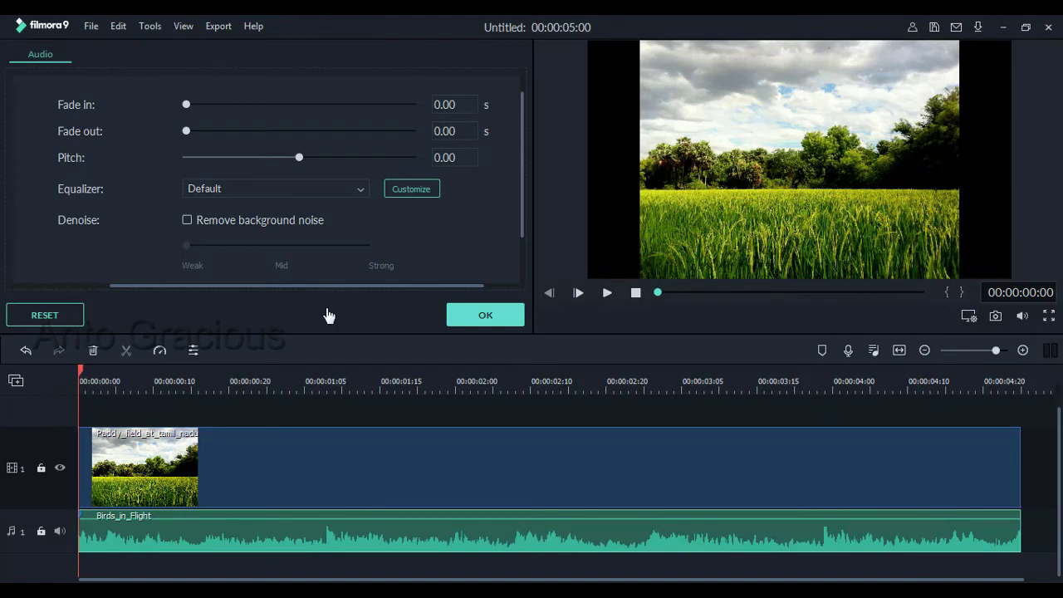
{"action": "left_click", "coordinate": [608, 293]}
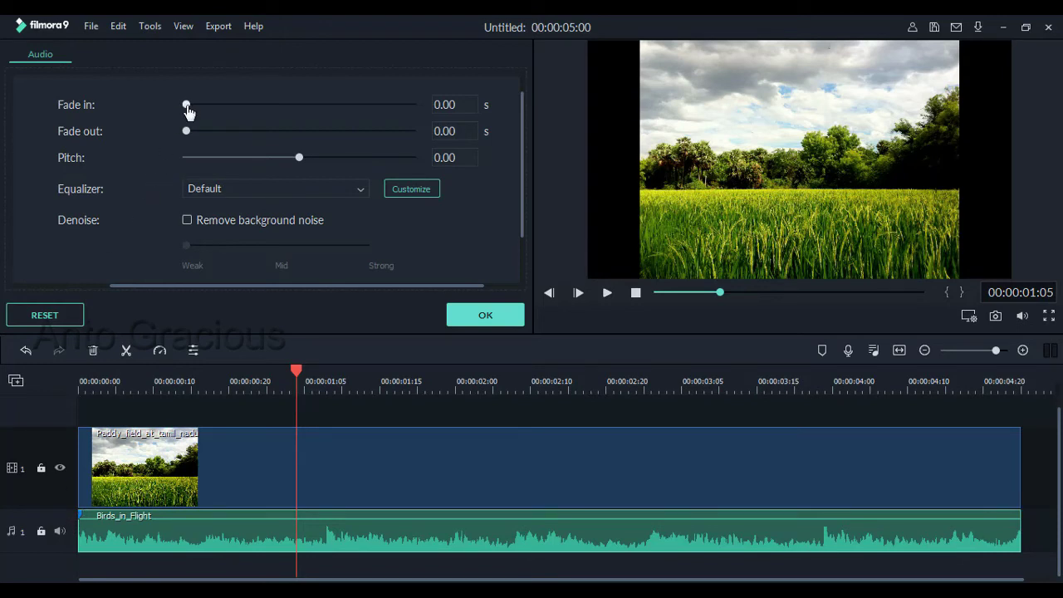
{"action": "left_click_drag", "start_coordinate": [189, 113], "coordinate": [191, 112]}
{"action": "mouse_move", "coordinate": [98, 518]}
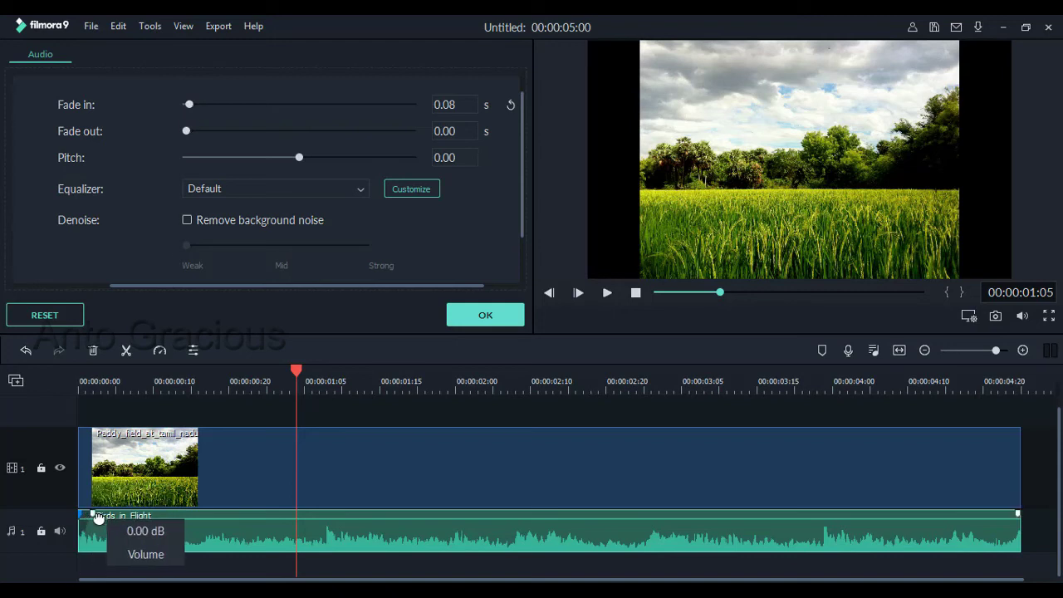
{"action": "left_click", "coordinate": [510, 108]}
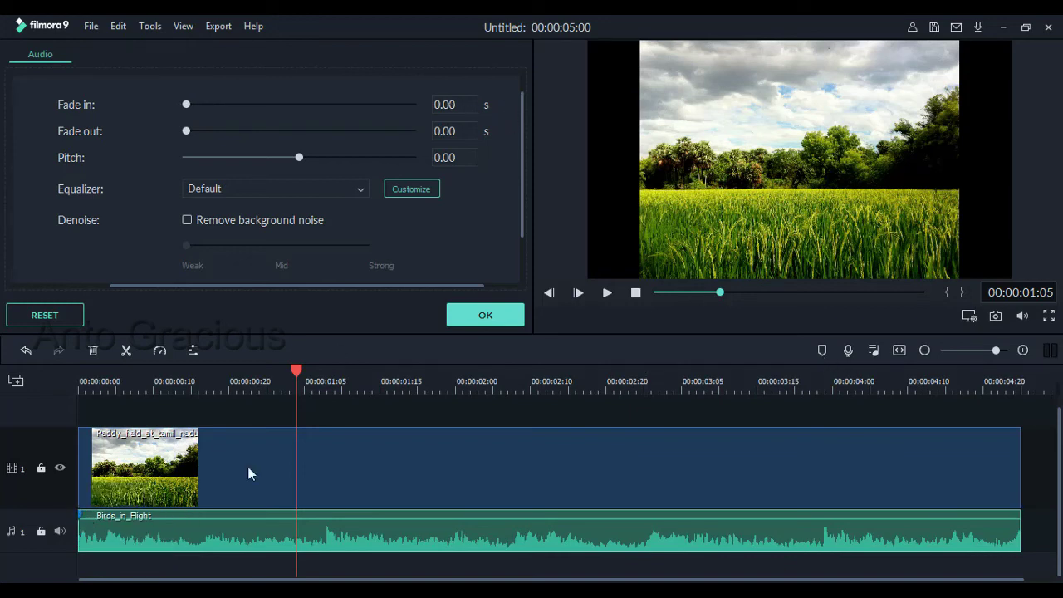
{"action": "right_click", "coordinate": [83, 521]}
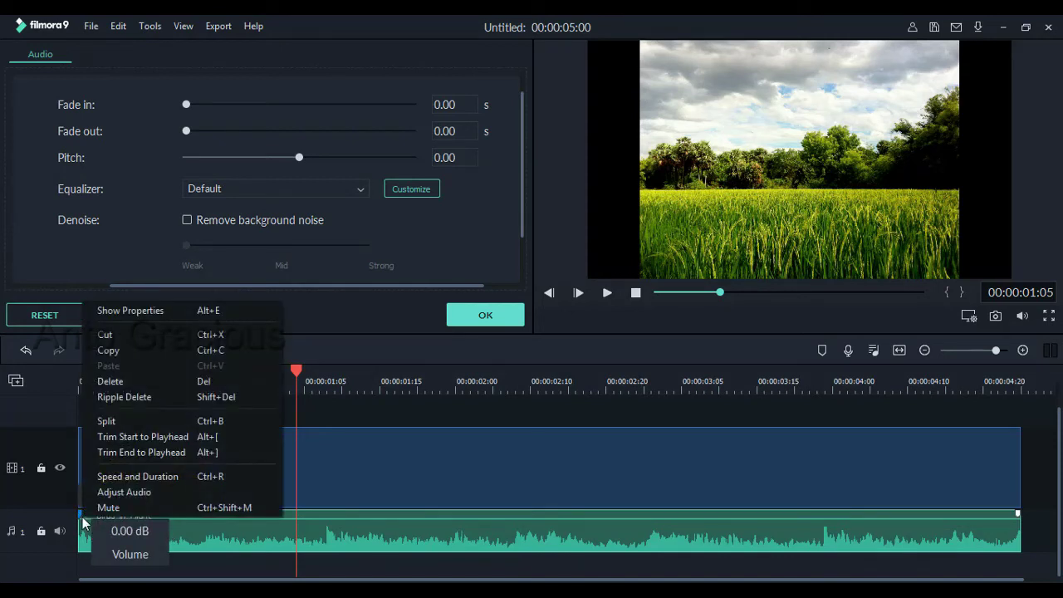
{"action": "right_click", "coordinate": [1019, 518]}
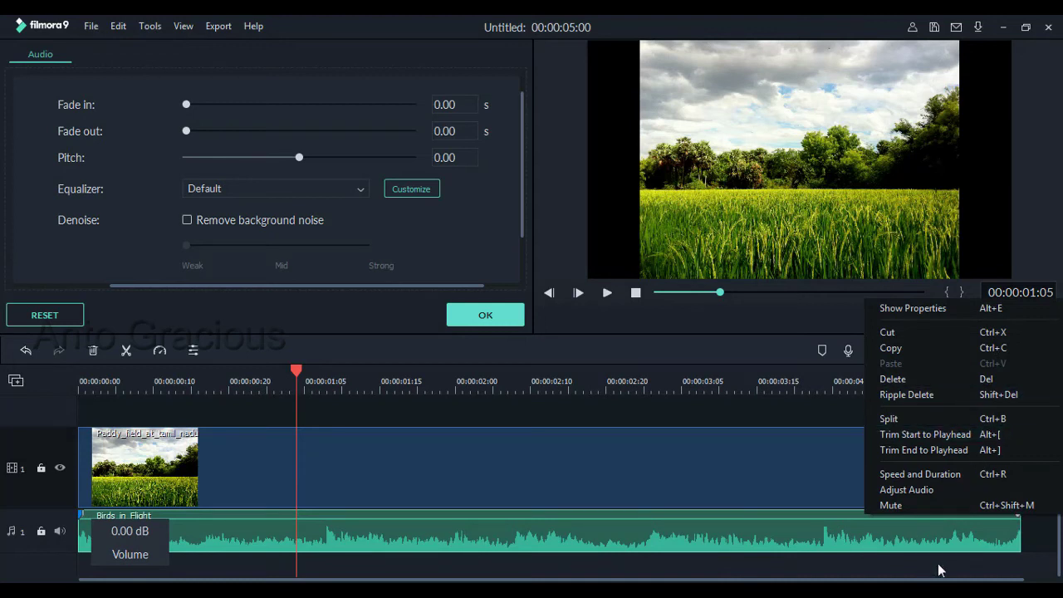
{"action": "left_click", "coordinate": [988, 526]}
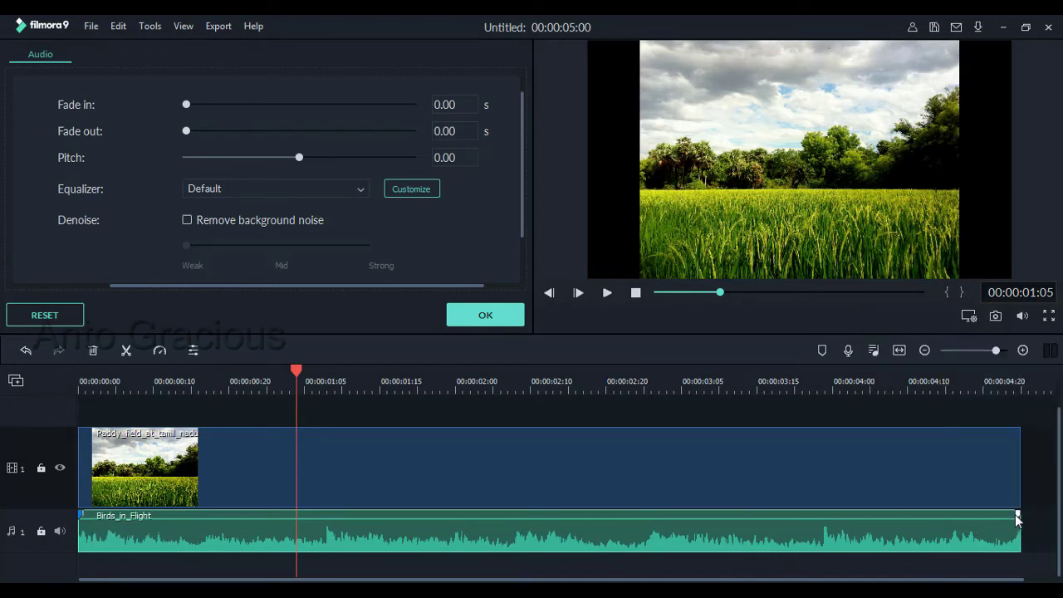
{"action": "right_click", "coordinate": [1019, 518]}
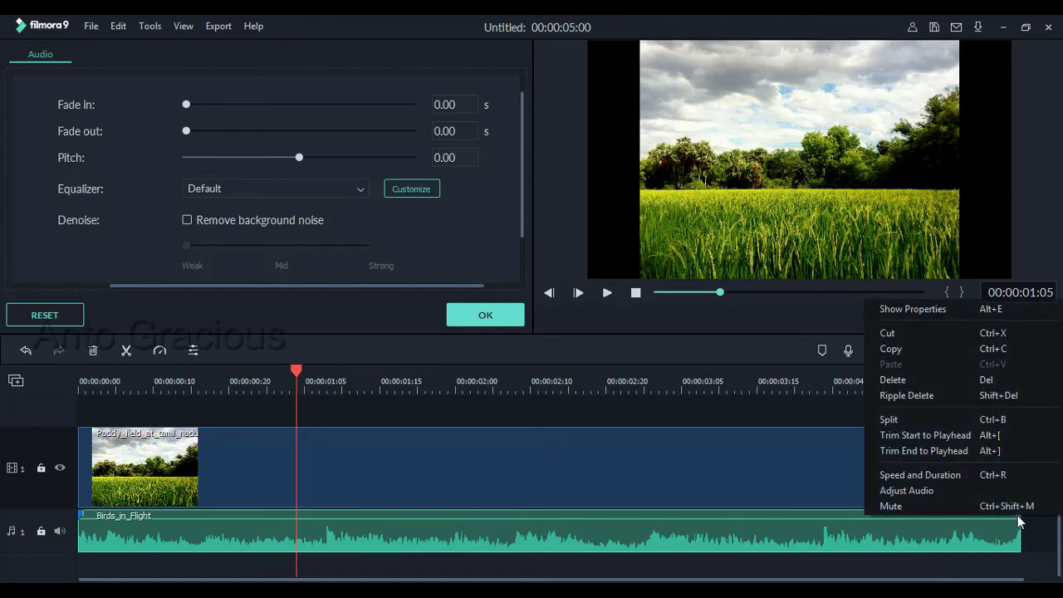
{"action": "left_click", "coordinate": [312, 341]}
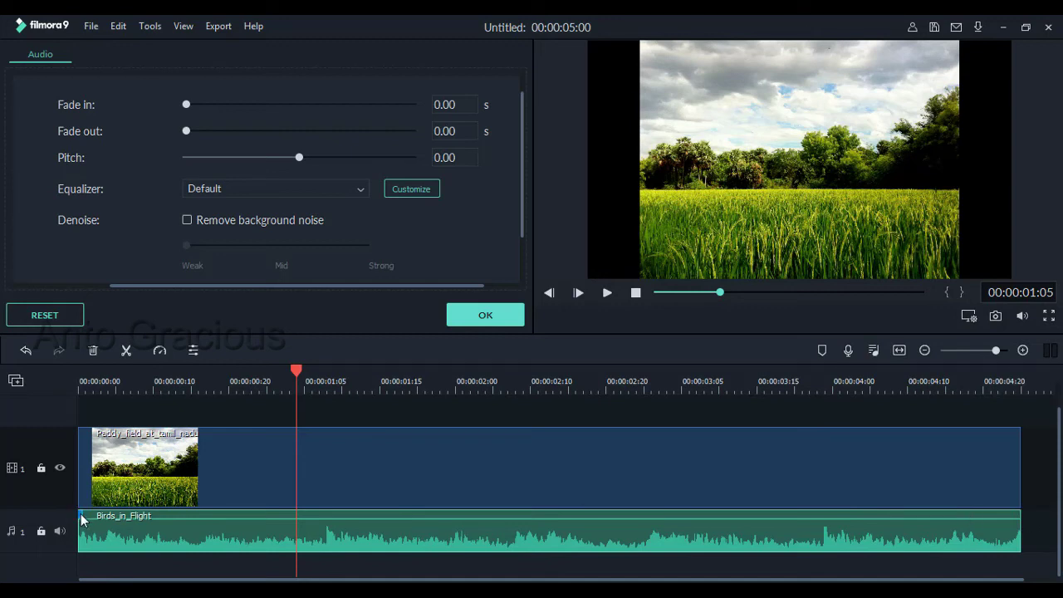
- Add a marker to the Birds_in_Flight clip at 00:00:00:05
{"action": "left_click", "coordinate": [113, 518]}
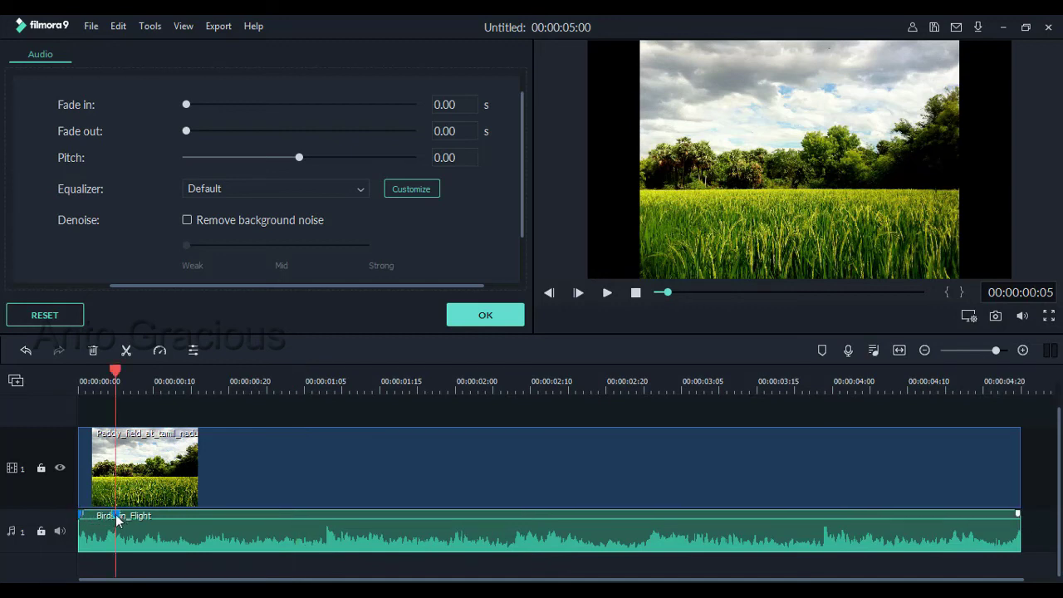
- Delete the marker at 00:00:00:05 on the Birds_in_Flight clip and set a 0.16 s fade-in and a 0.12 s fade-out
{"action": "right_click", "coordinate": [116, 520]}
{"action": "left_click", "coordinate": [143, 571]}
{"action": "left_click_drag", "start_coordinate": [85, 516], "coordinate": [119, 516]}
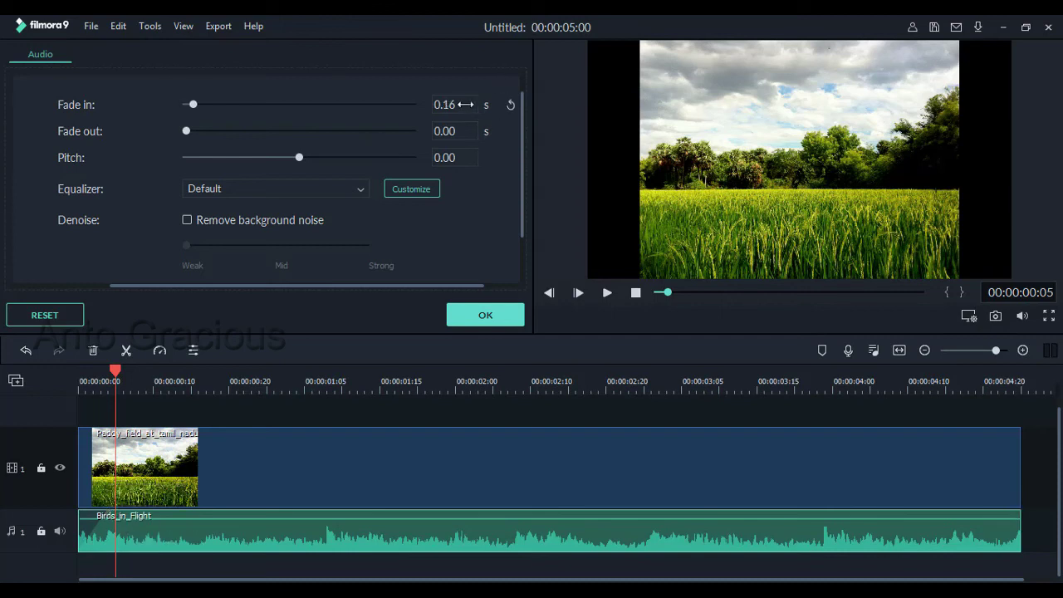
{"action": "left_click_drag", "start_coordinate": [1020, 514], "coordinate": [993, 514]}
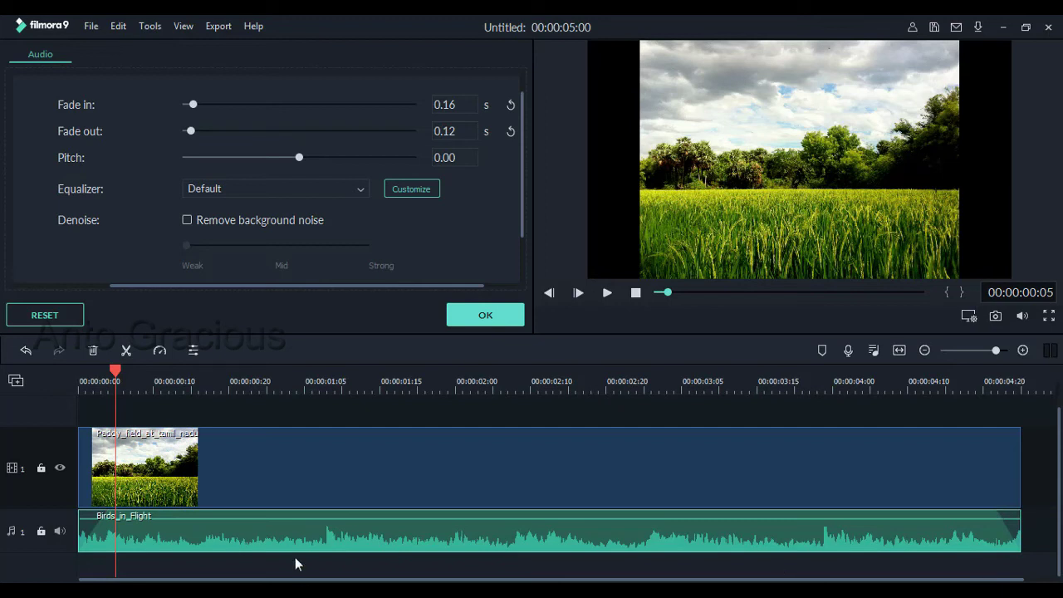
- Apply the fade settings and play the audio from 00:00:00:00 to hear the fade-in, stopping around 00:00:01:18
{"action": "left_click_drag", "start_coordinate": [109, 374], "coordinate": [67, 374]}
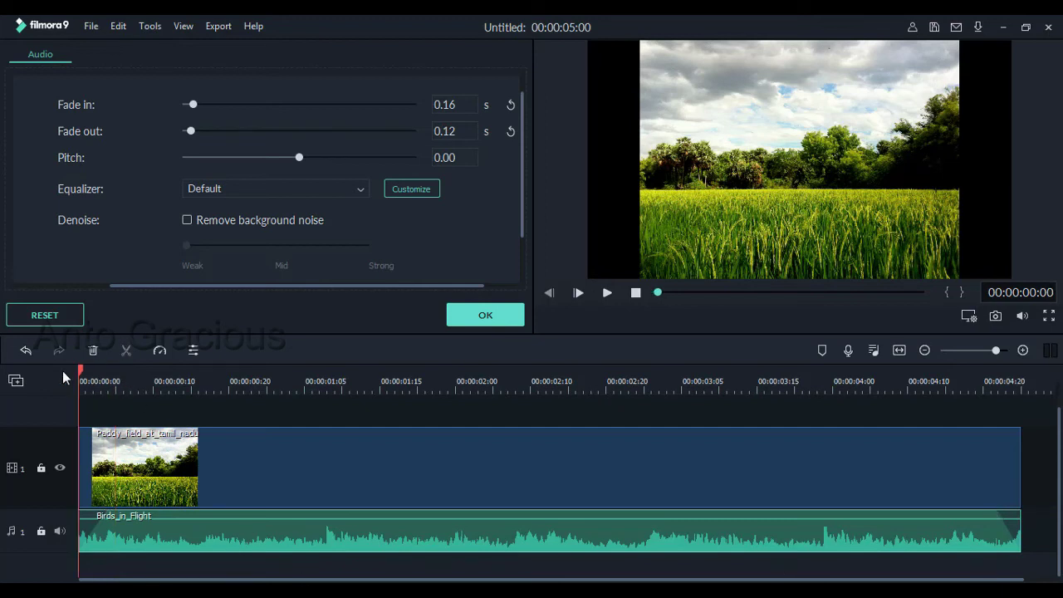
{"action": "left_click", "coordinate": [503, 325]}
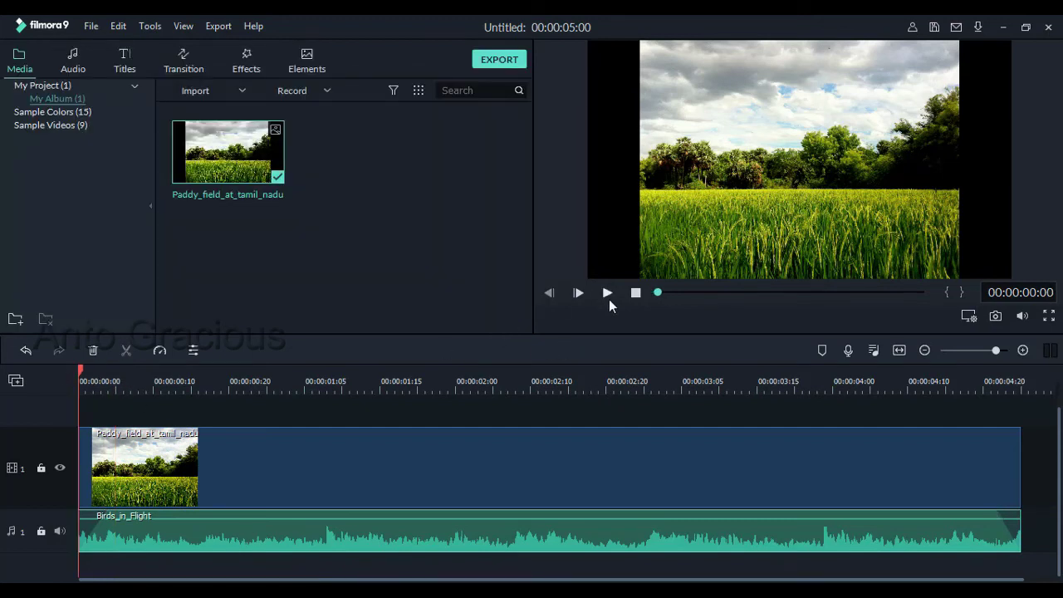
{"action": "left_click", "coordinate": [605, 296]}
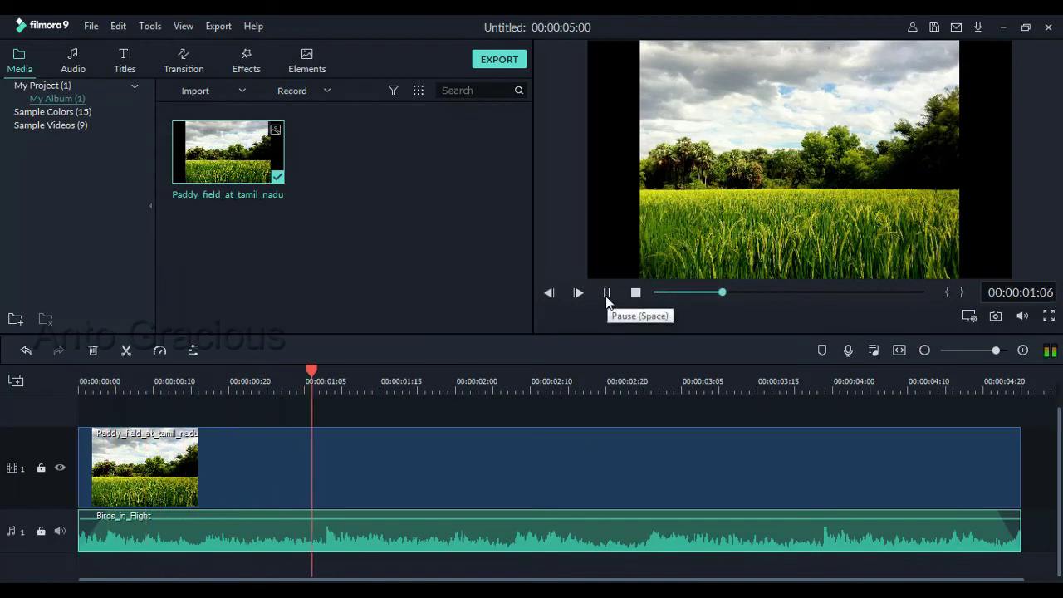
{"action": "left_click", "coordinate": [607, 297]}
- Set the Birds_in_Flight clip's pitch to 5.00 in its audio properties and apply the change
{"action": "left_click", "coordinate": [215, 540]}
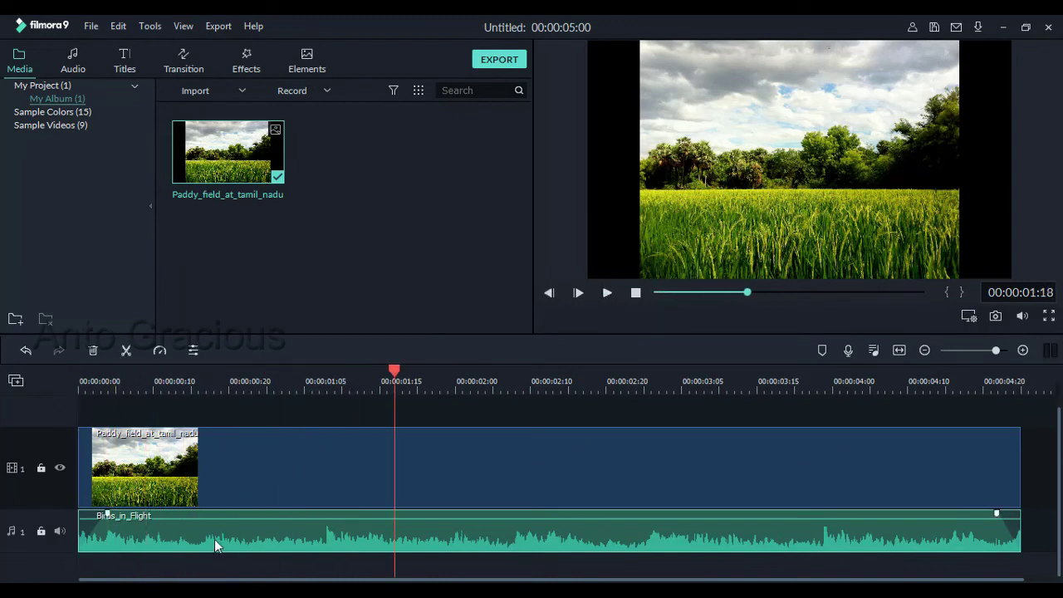
{"action": "right_click", "coordinate": [215, 540]}
{"action": "left_click", "coordinate": [288, 336]}
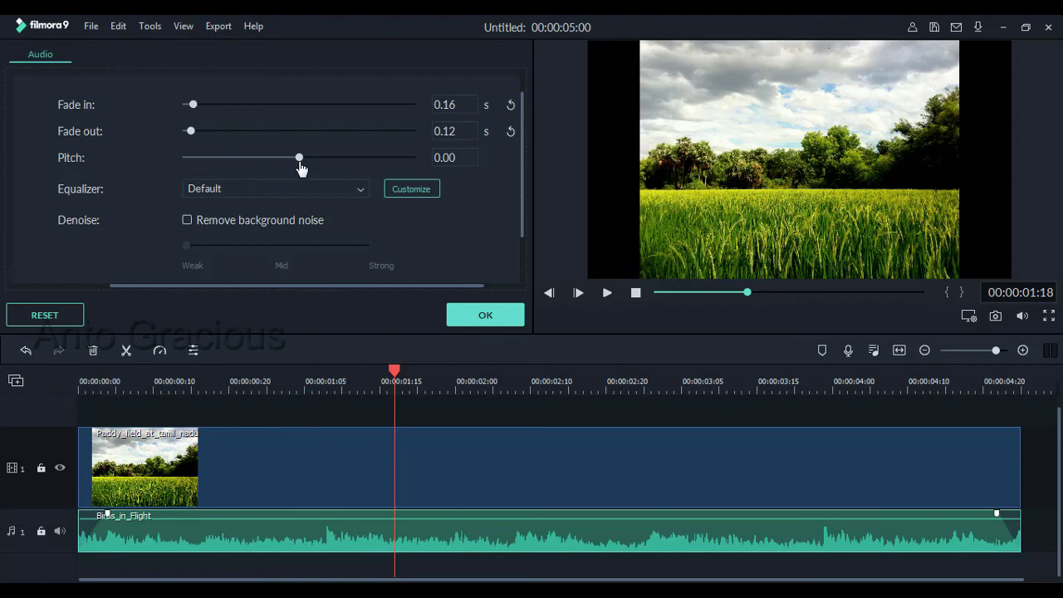
{"action": "left_click_drag", "start_coordinate": [300, 166], "coordinate": [356, 166]}
{"action": "left_click_drag", "start_coordinate": [356, 166], "coordinate": [346, 166]}
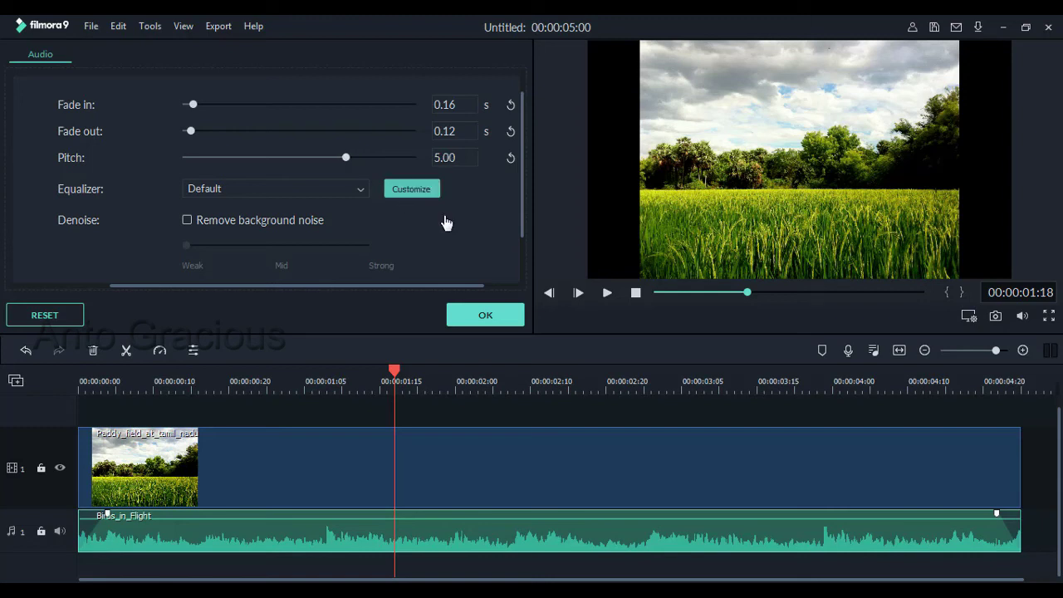
{"action": "left_click", "coordinate": [485, 315]}
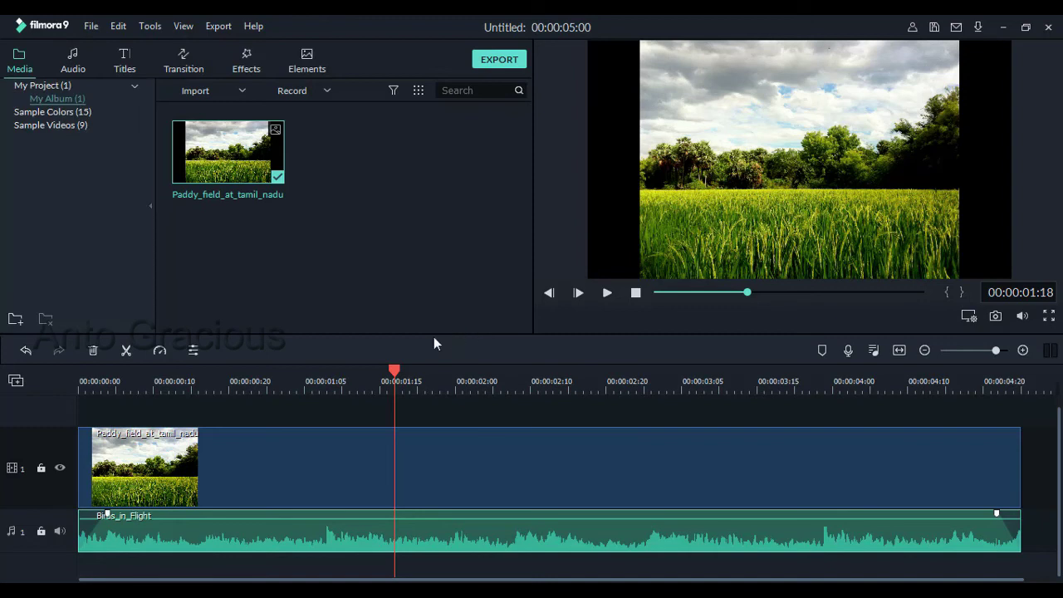
- Play the audio from 00:00:00:00 to hear the pitch change, stopping around 00:00:01:20
{"action": "left_click_drag", "start_coordinate": [396, 372], "coordinate": [29, 386]}
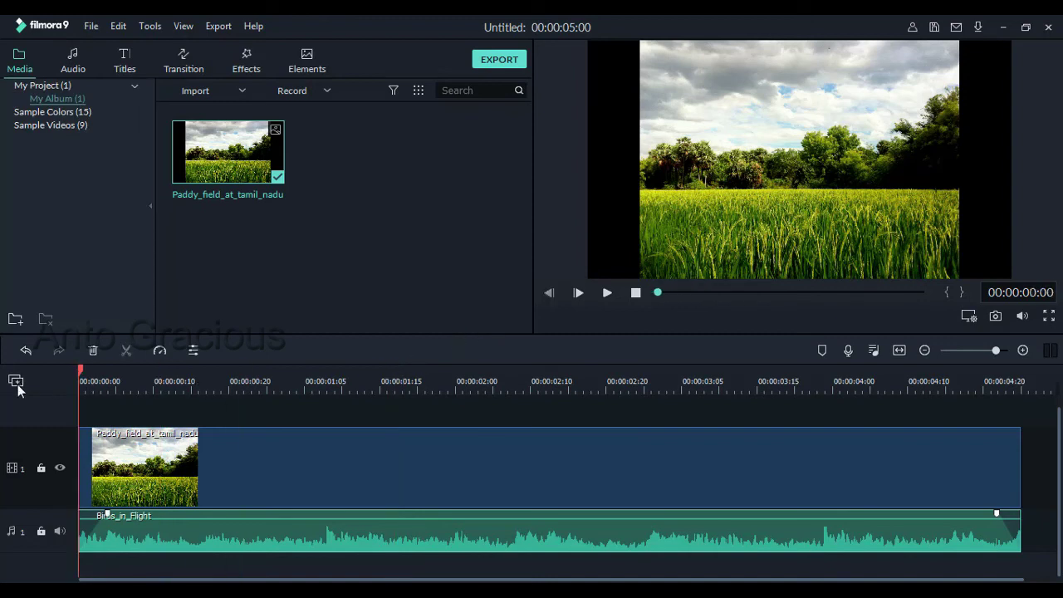
{"action": "left_click", "coordinate": [608, 295]}
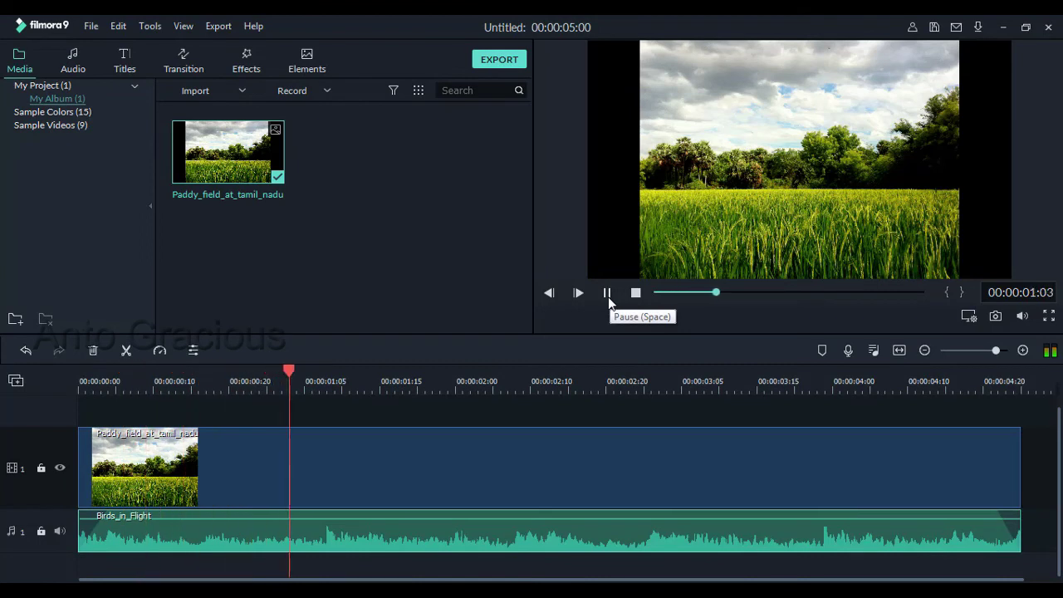
{"action": "left_click", "coordinate": [608, 295]}
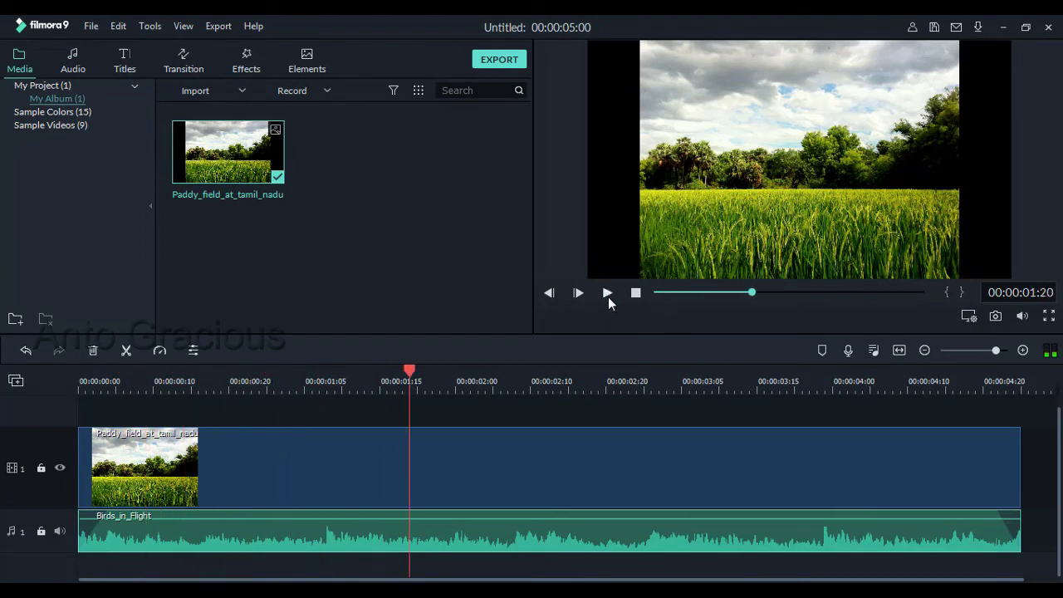
- Look through the equalizer presets for the Birds_in_Flight clip and apply the Classic preset
{"action": "right_click", "coordinate": [426, 528]}
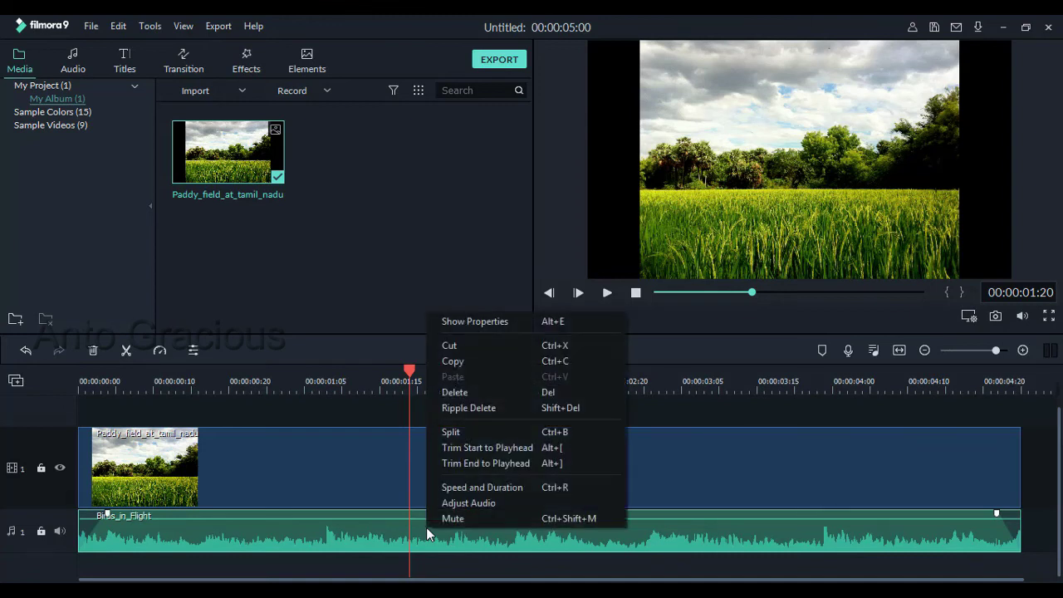
{"action": "left_click", "coordinate": [471, 324]}
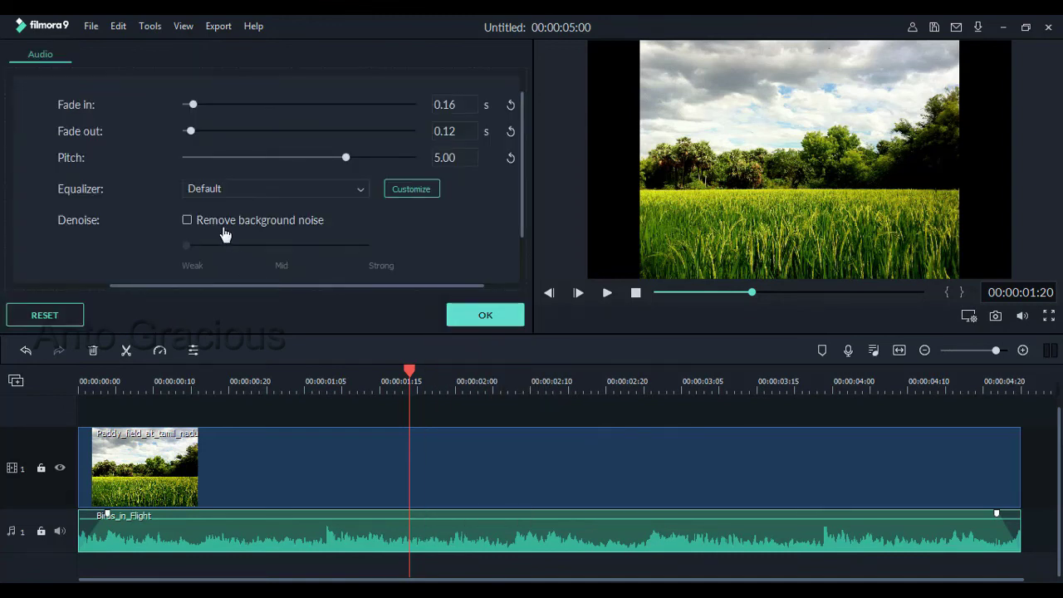
{"action": "left_click", "coordinate": [362, 191]}
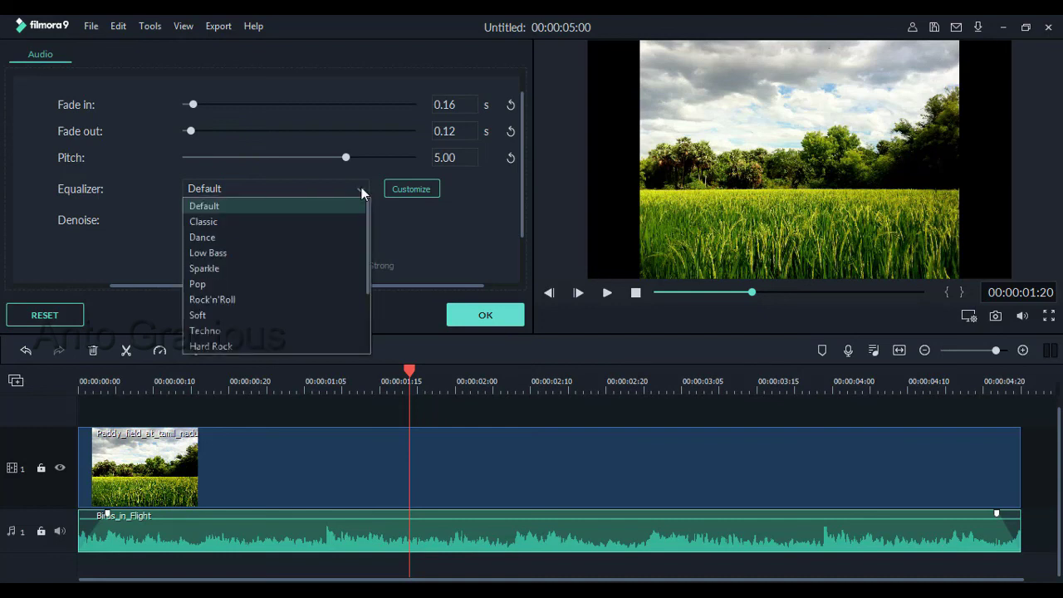
{"action": "left_click_drag", "start_coordinate": [367, 208], "coordinate": [367, 286]}
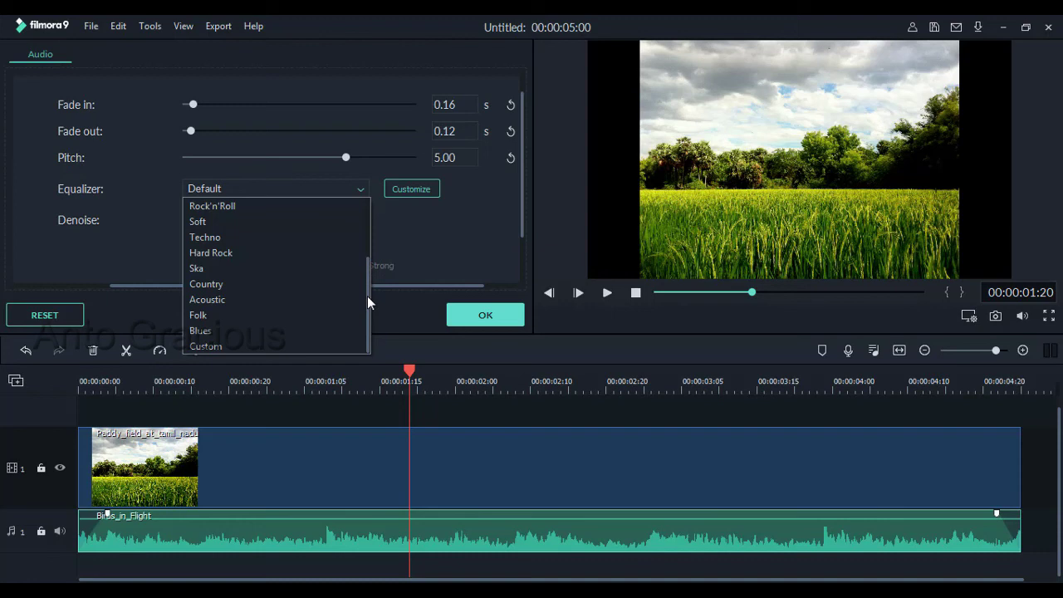
{"action": "left_click_drag", "start_coordinate": [367, 296], "coordinate": [362, 203]}
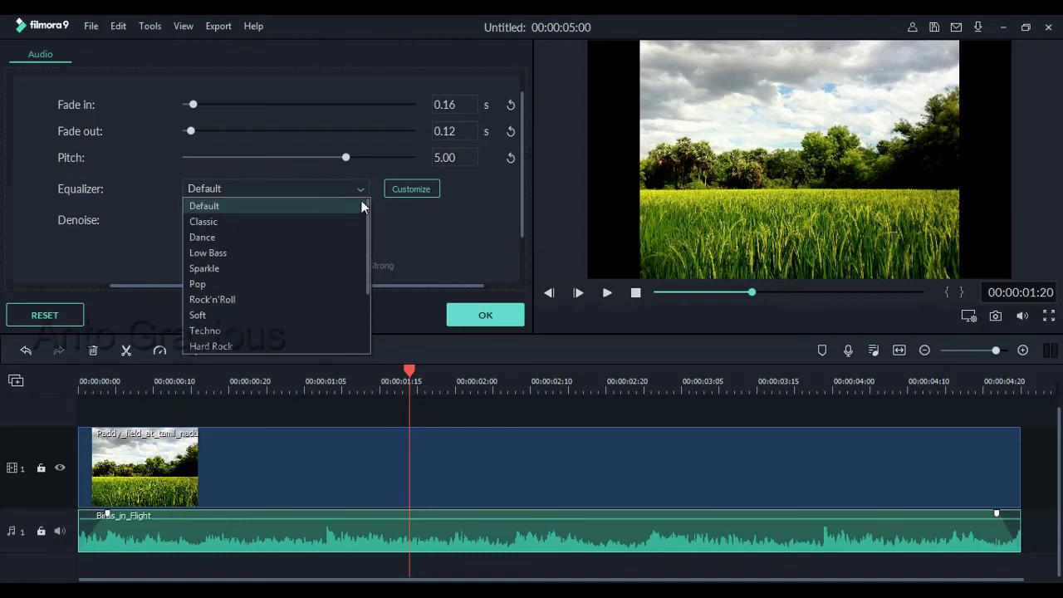
{"action": "left_click", "coordinate": [280, 223]}
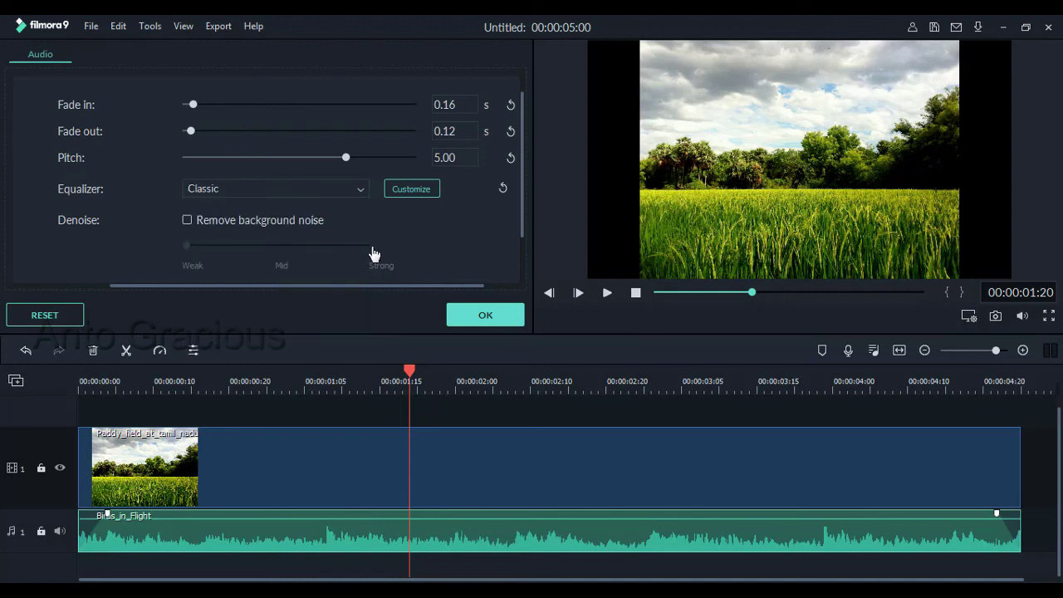
{"action": "left_click", "coordinate": [472, 323]}
- Play the audio from 00:00:00:13 to hear the equalizer effect, stopping around 00:00:02:09
{"action": "left_click", "coordinate": [176, 381]}
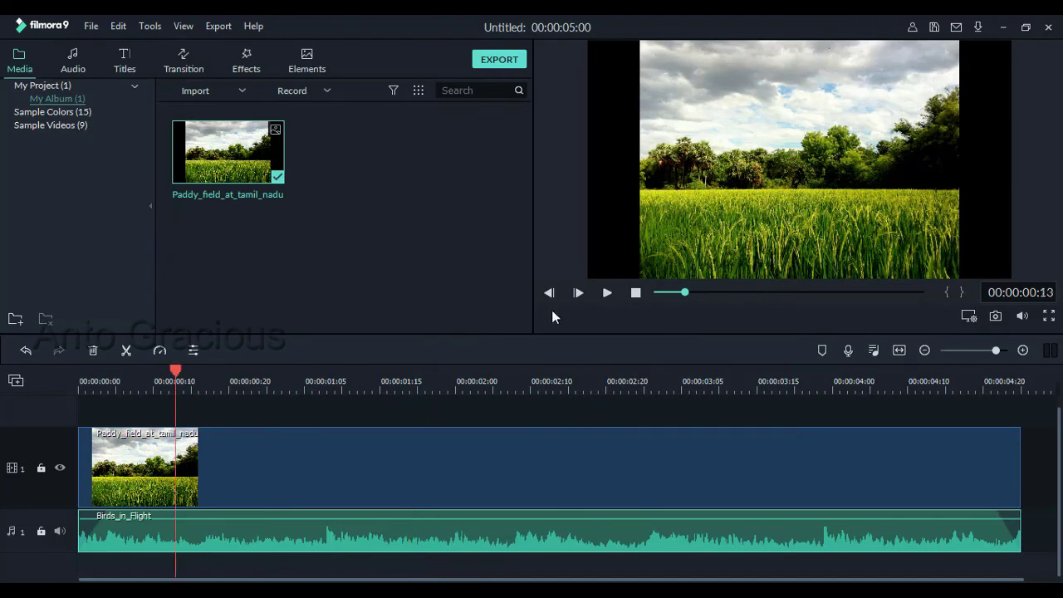
{"action": "left_click", "coordinate": [608, 293]}
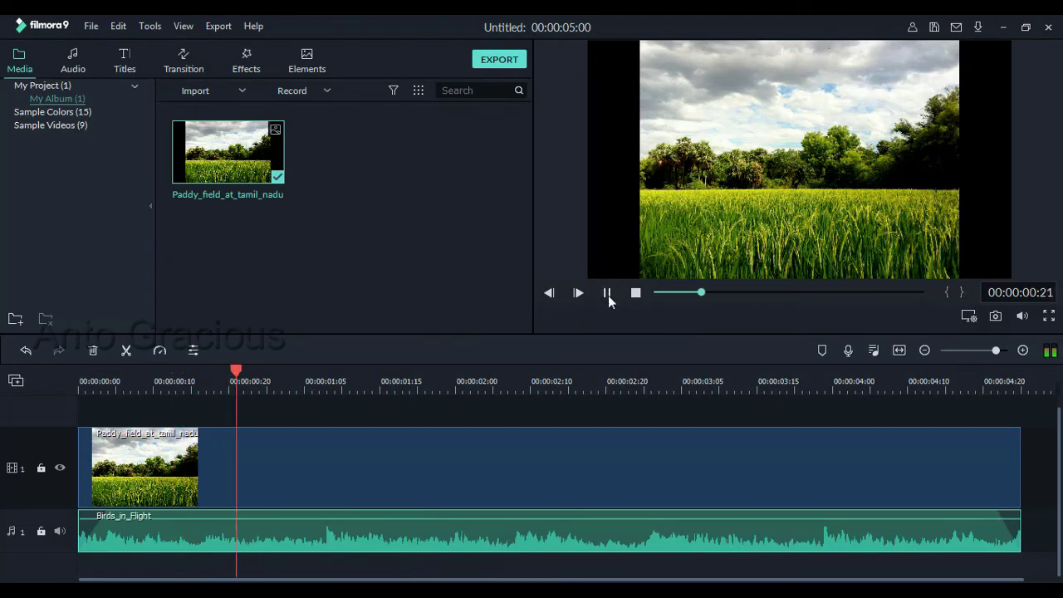
{"action": "left_click", "coordinate": [608, 293]}
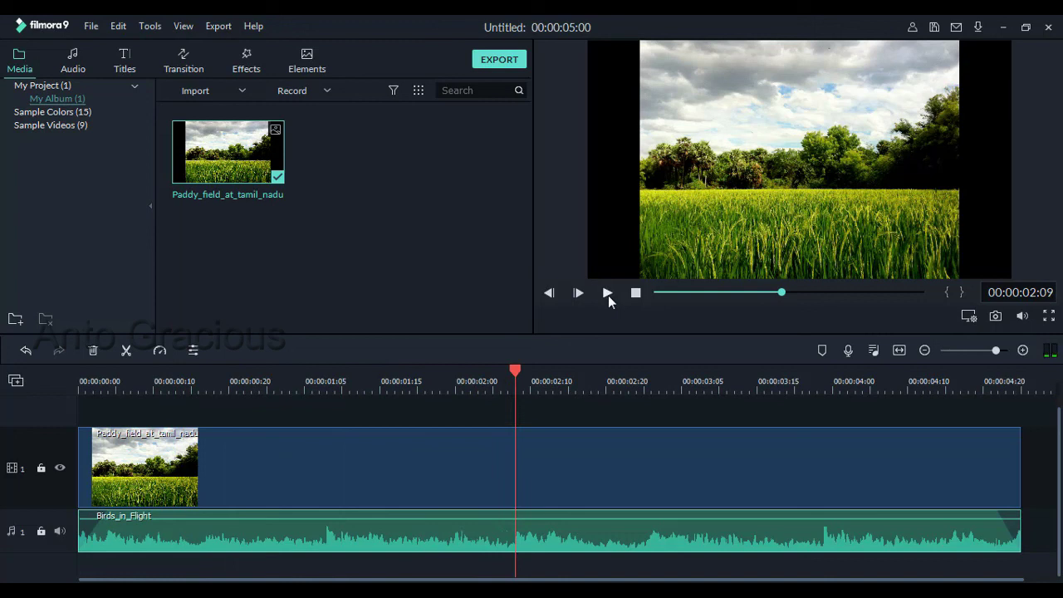
- Enable background noise removal at the Strong level for the Birds_in_Flight clip and apply it
{"action": "right_click", "coordinate": [296, 534]}
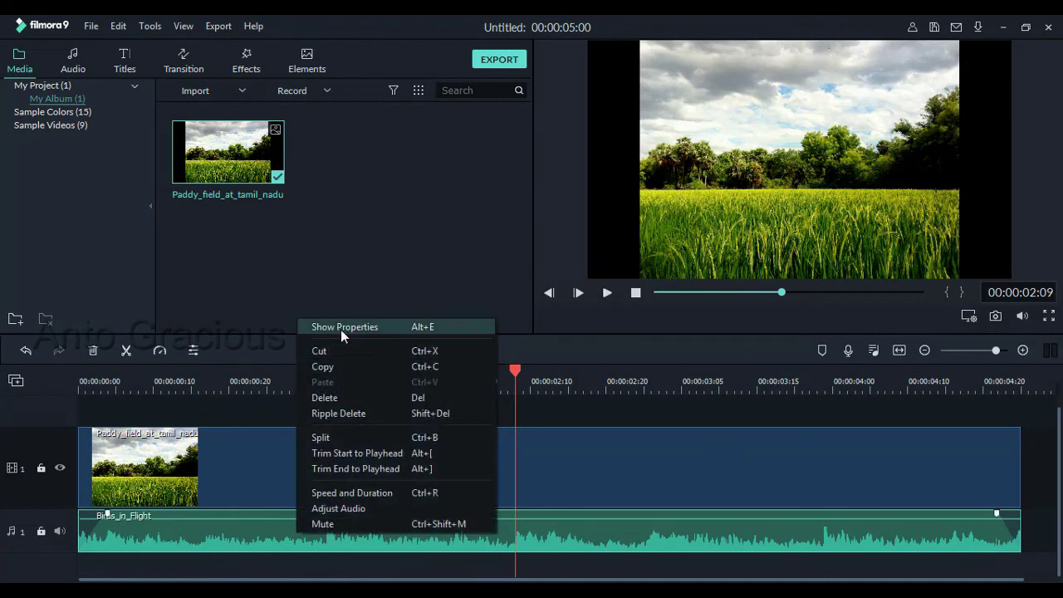
{"action": "left_click", "coordinate": [341, 329]}
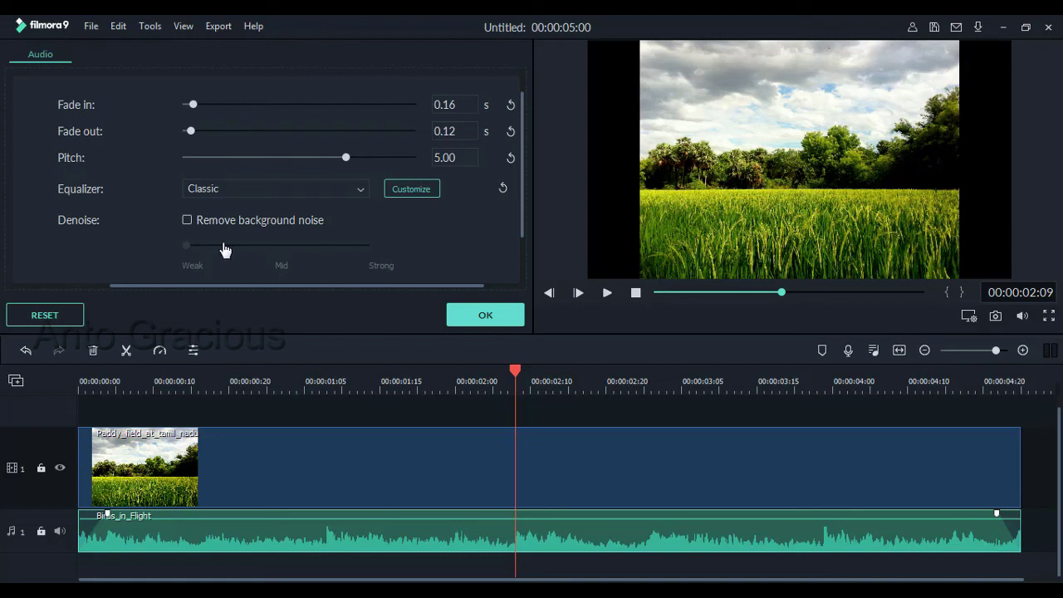
{"action": "left_click", "coordinate": [188, 221]}
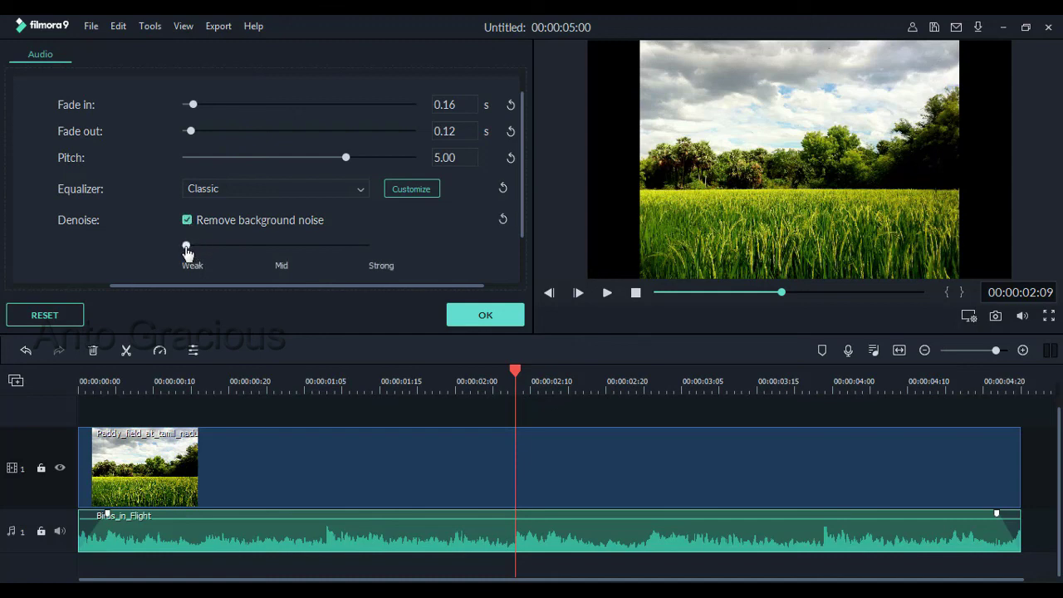
{"action": "left_click", "coordinate": [279, 246]}
{"action": "left_click", "coordinate": [370, 253]}
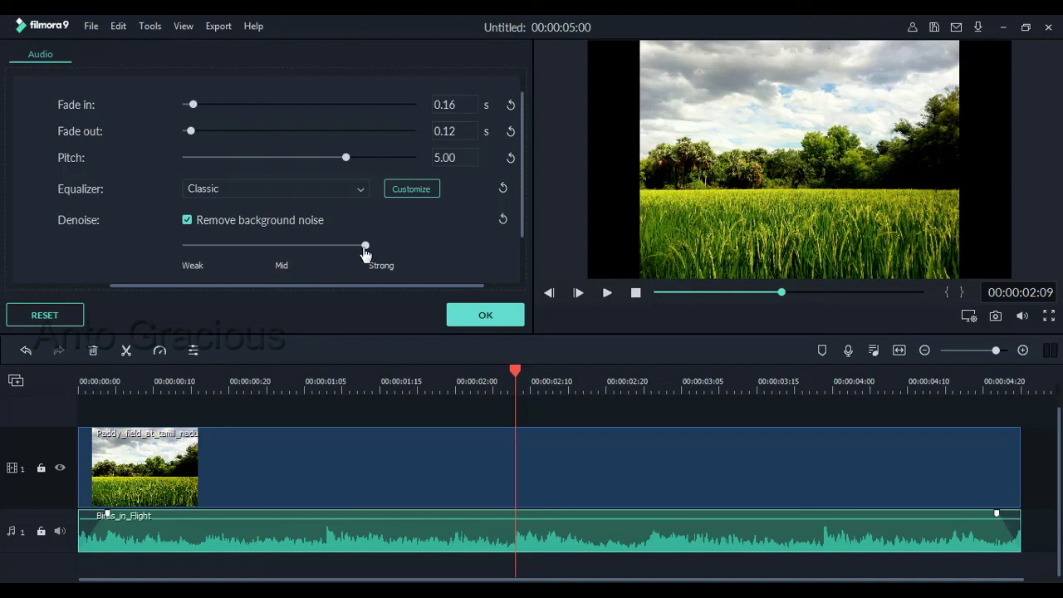
{"action": "left_click", "coordinate": [486, 315]}
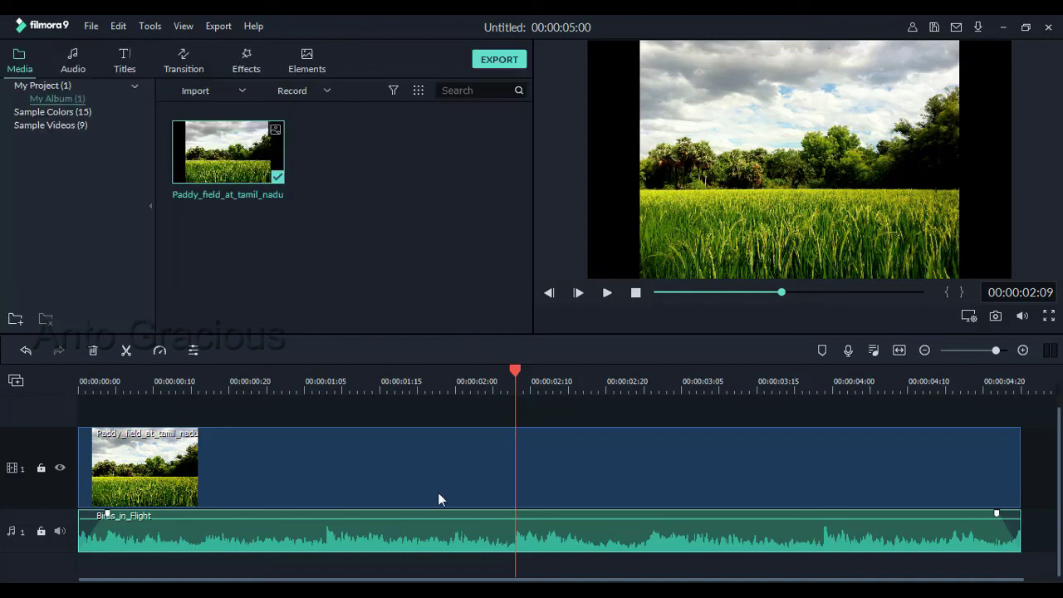
- Raise the Birds_in_Flight clip's volume close to the maximum, return the playhead to 00:00:00:00 and apply the audio settings
{"action": "right_click", "coordinate": [380, 545]}
{"action": "left_click", "coordinate": [423, 336]}
{"action": "left_click_drag", "start_coordinate": [155, 289], "coordinate": [20, 292]}
{"action": "left_click_drag", "start_coordinate": [525, 138], "coordinate": [525, 112]}
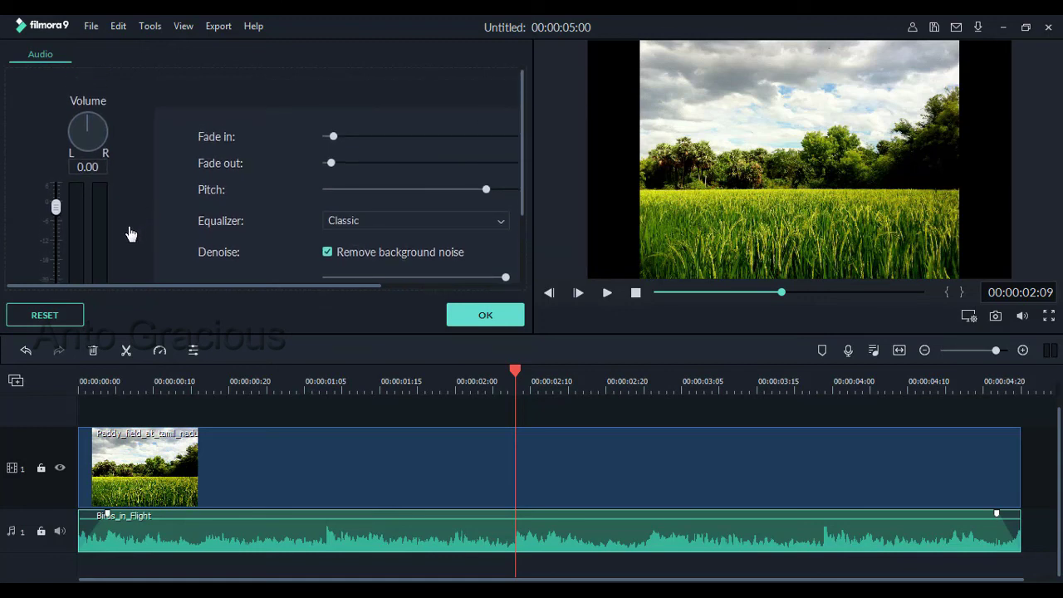
{"action": "left_click_drag", "start_coordinate": [57, 210], "coordinate": [58, 186]}
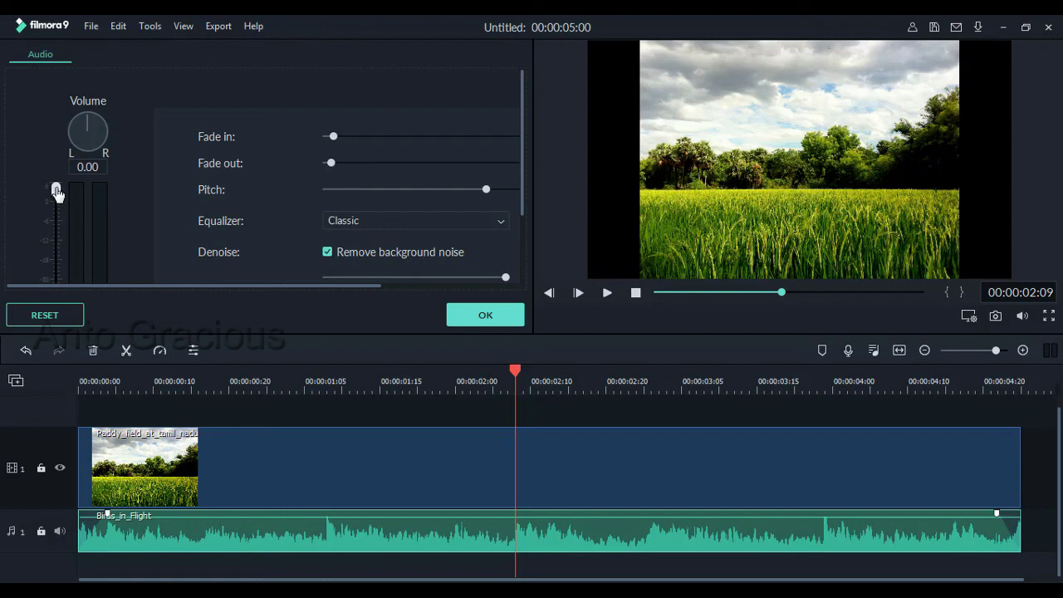
{"action": "mouse_move", "coordinate": [58, 193]}
{"action": "left_mouse_down"}
{"action": "mouse_move", "coordinate": [60, 235]}
{"action": "mouse_move", "coordinate": [57, 188]}
{"action": "left_mouse_up"}
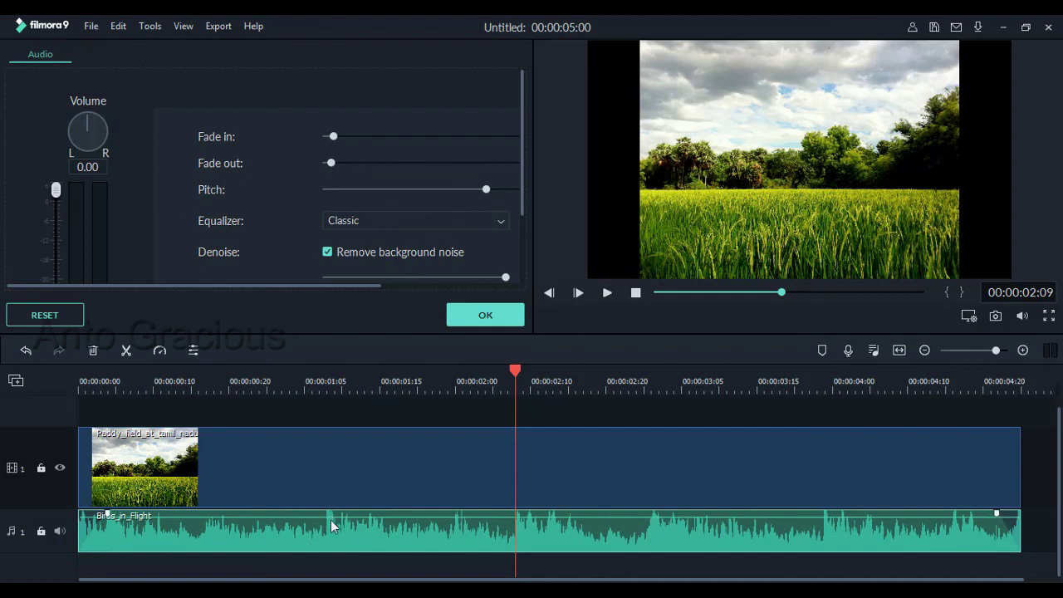
{"action": "mouse_move", "coordinate": [332, 519]}
{"action": "left_click_drag", "start_coordinate": [332, 520], "coordinate": [340, 513]}
{"action": "left_click", "coordinate": [93, 376]}
{"action": "left_click_drag", "start_coordinate": [93, 375], "coordinate": [61, 373]}
{"action": "left_click_drag", "start_coordinate": [523, 148], "coordinate": [515, 253]}
{"action": "left_click", "coordinate": [479, 323]}
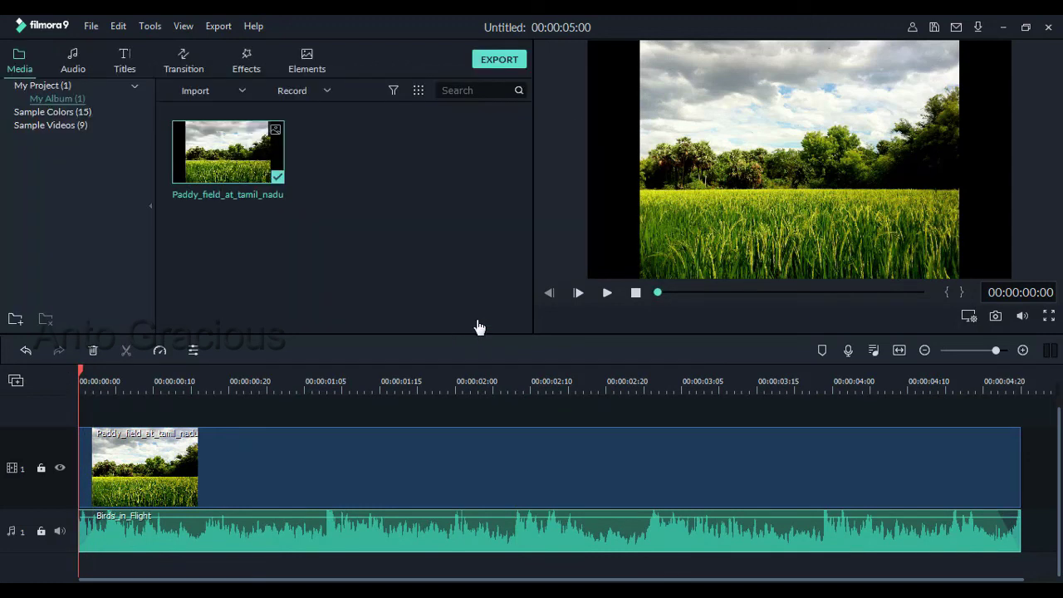